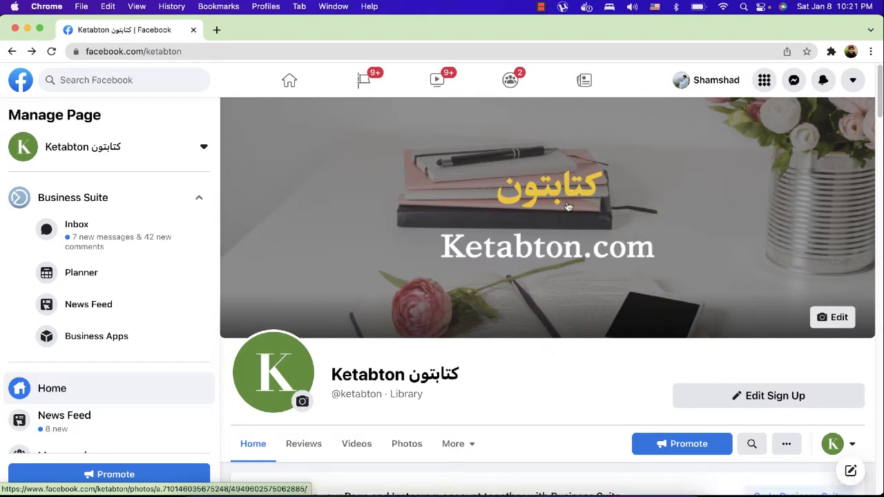
View the Ketabton page's latest quote picture posts one after another as examples of text over photos
scroll(558, 246, "down", 3)
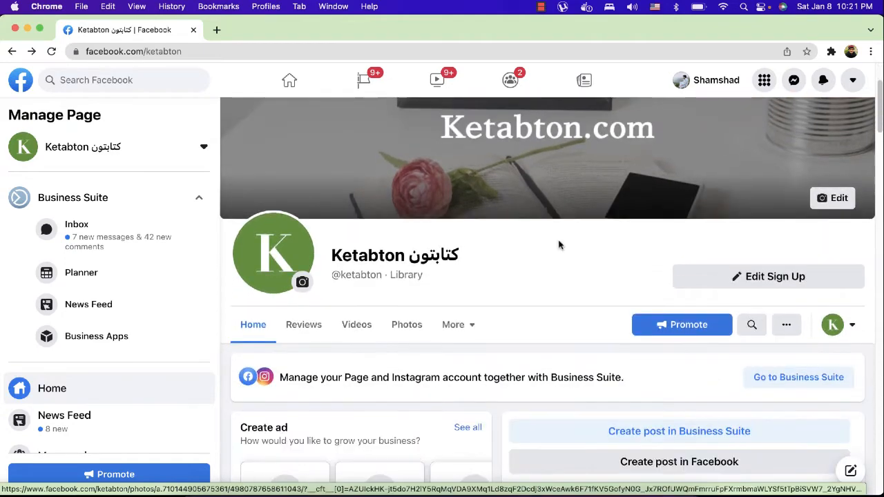
scroll(559, 245, "down", 10)
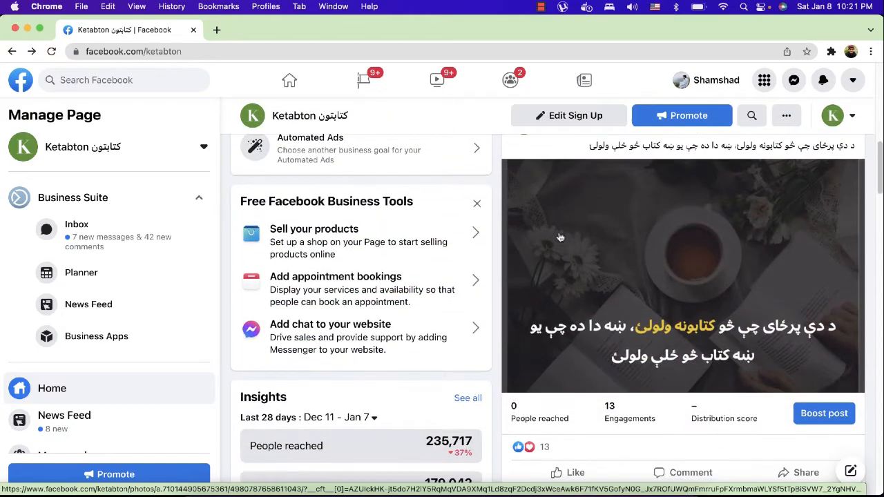
left_click(590, 272)
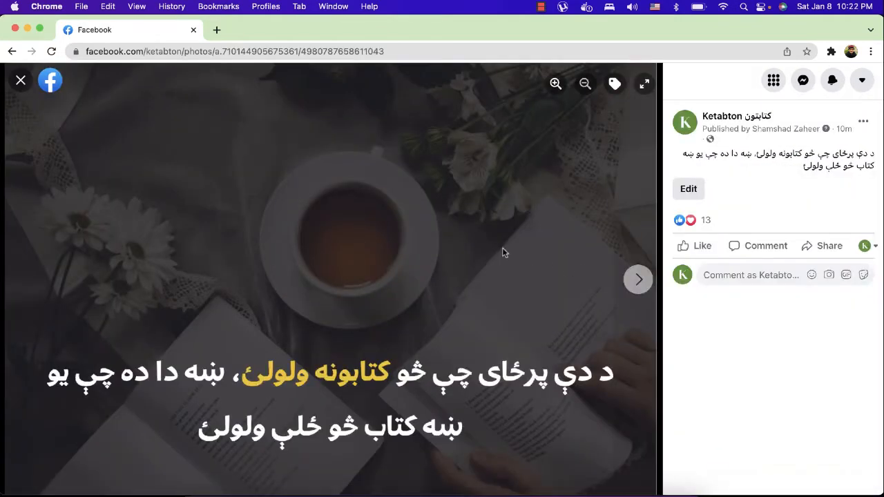
left_click(637, 280)
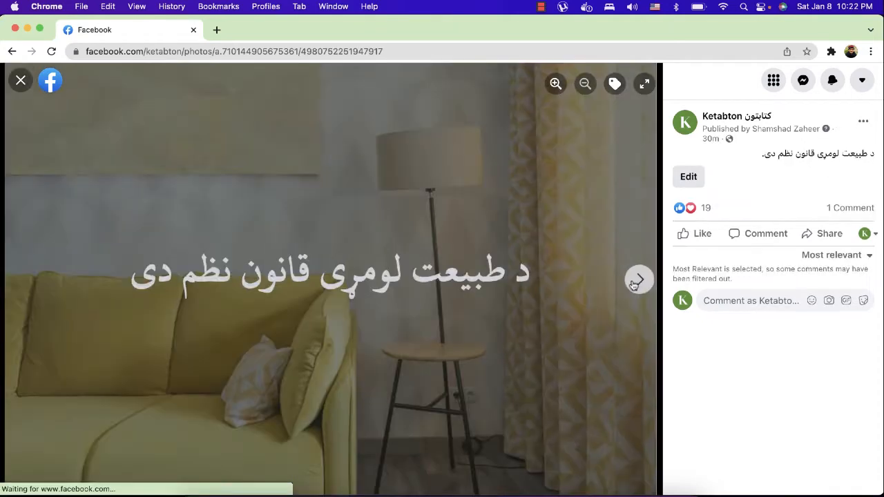
left_click(637, 281)
left_click(637, 282)
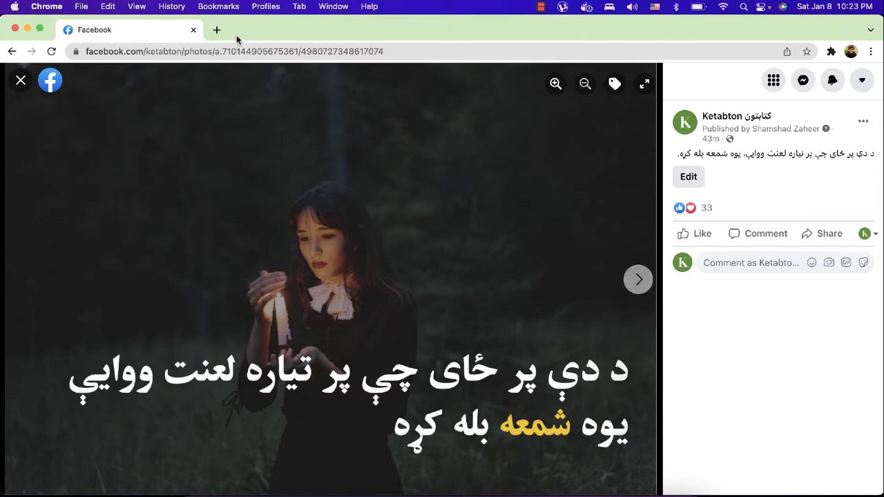
Open the Anzorpanna picture maker, anzorpanna.com, in a new browser tab
left_click(219, 29)
type("ad")
key("BackSpace")
key("BackSpace")
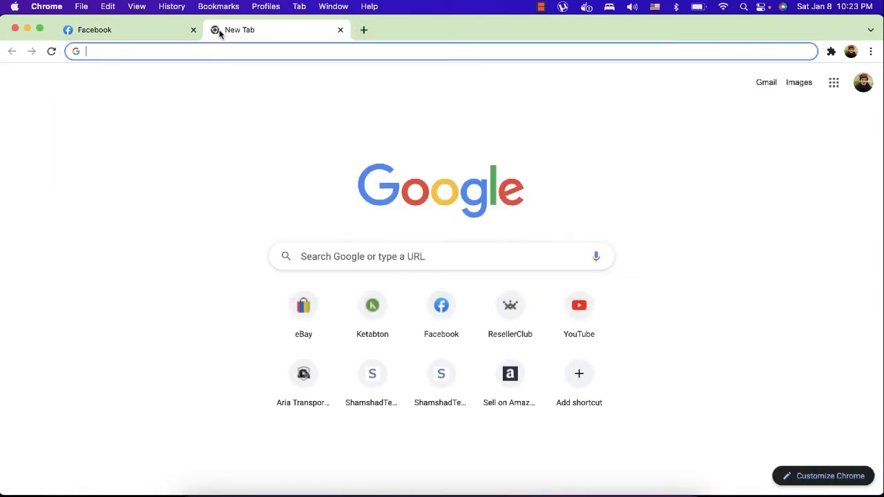
type("anzor")
key("Return")
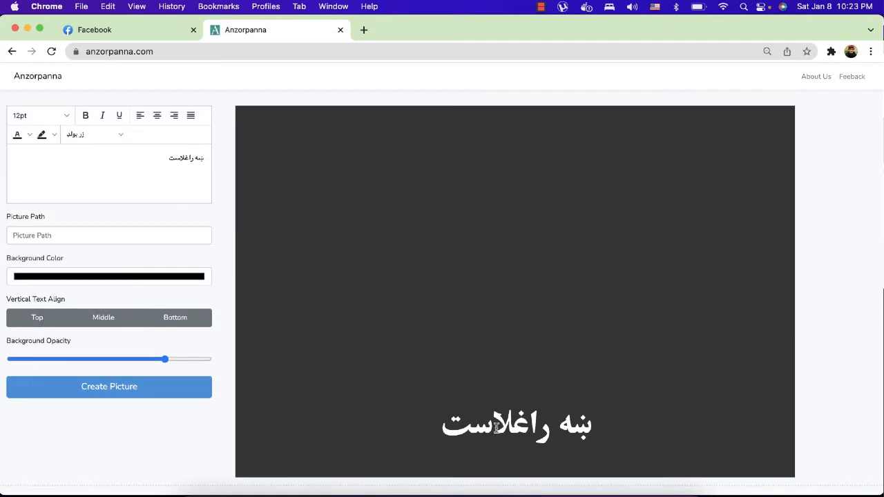
Try the Top and Middle vertical alignments for the picture's text, and return it to Bottom
left_click(59, 321)
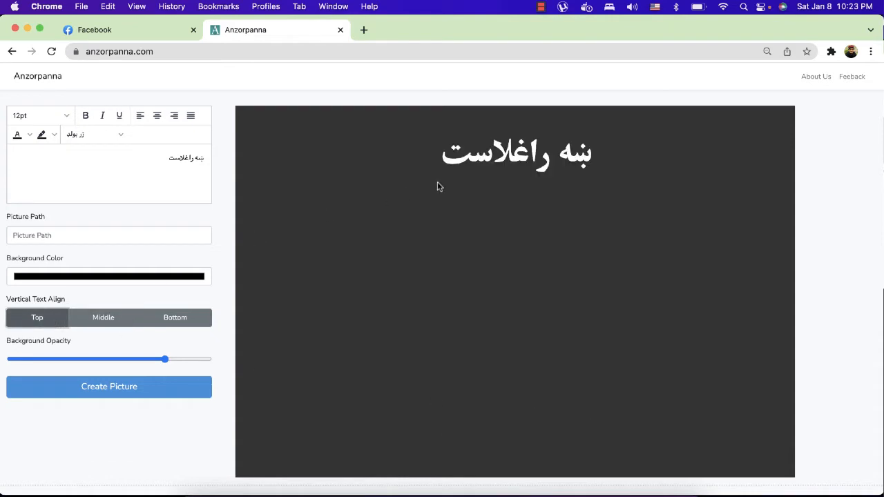
left_click(138, 318)
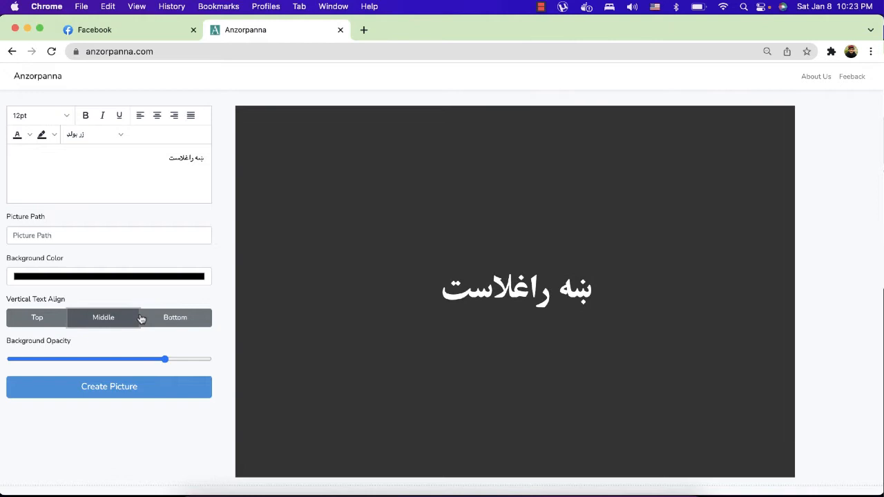
left_click(180, 318)
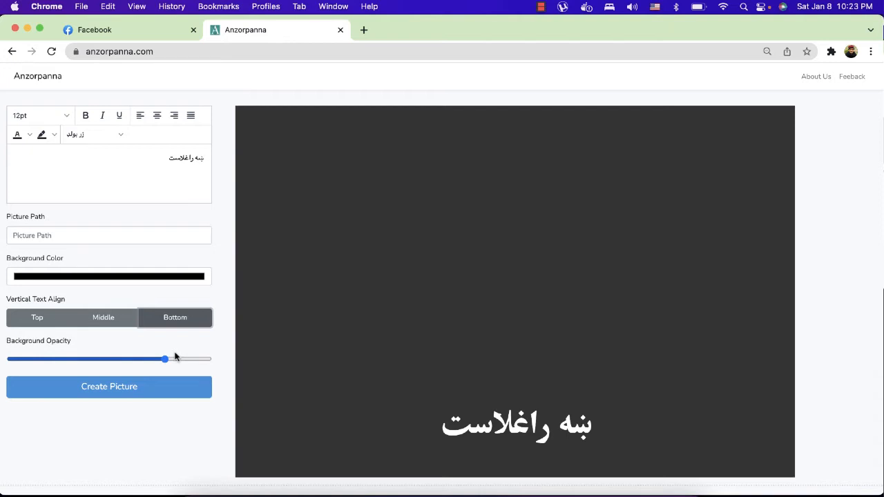
Copy the second Pashto sentence from the Google Docs document and return to the Anzorpanna window
key("super+grave")
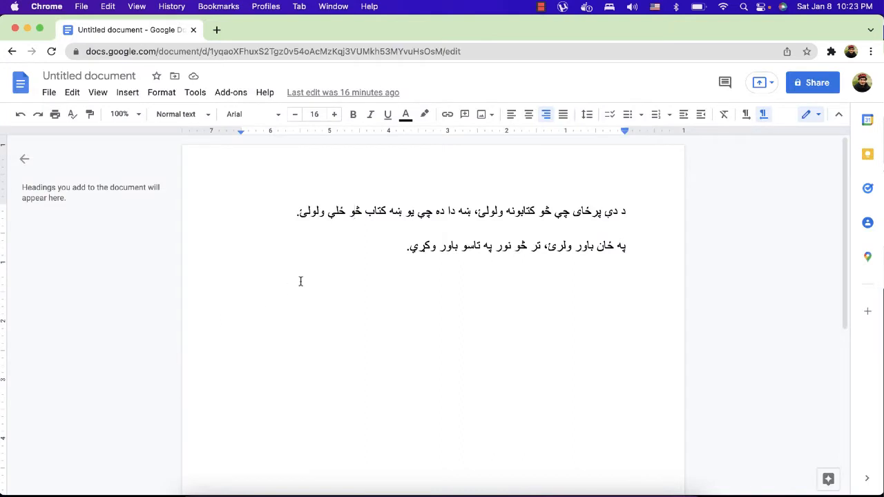
left_click_drag(406, 247, 637, 247)
key("super+c")
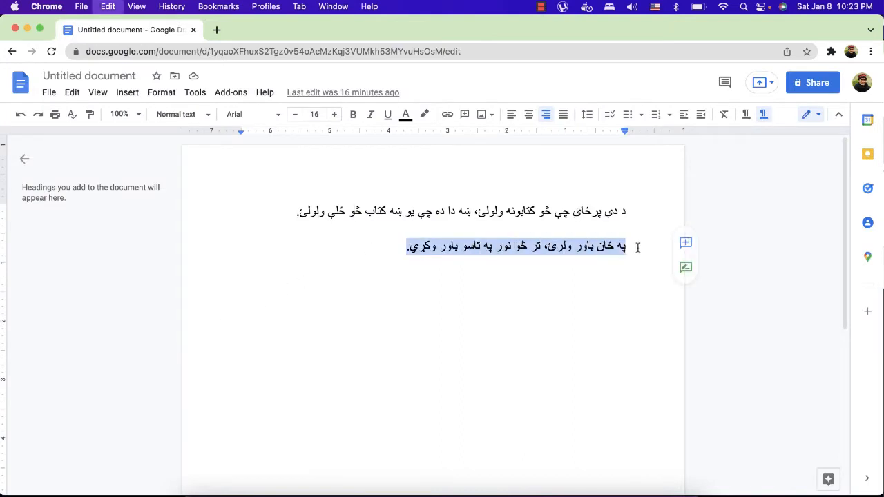
key("super+grave")
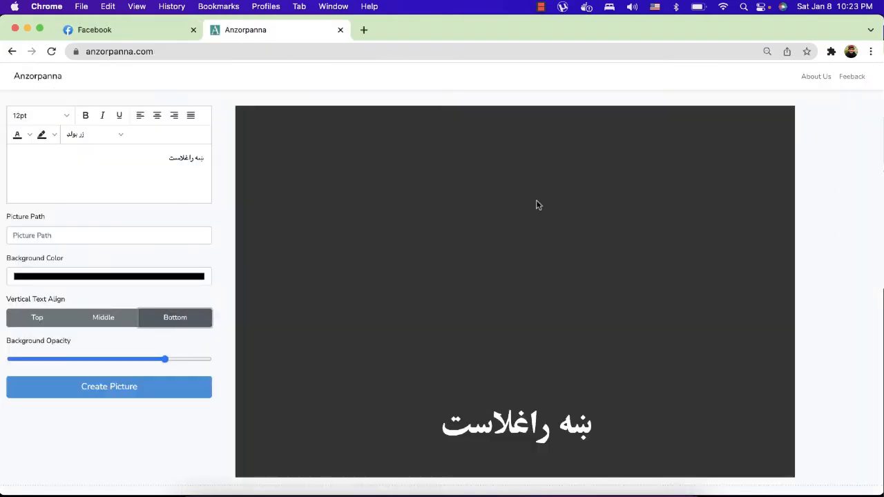
Try to replace the sample text with the copied sentence in its original formatting, and undo the paste
triple_click(167, 159)
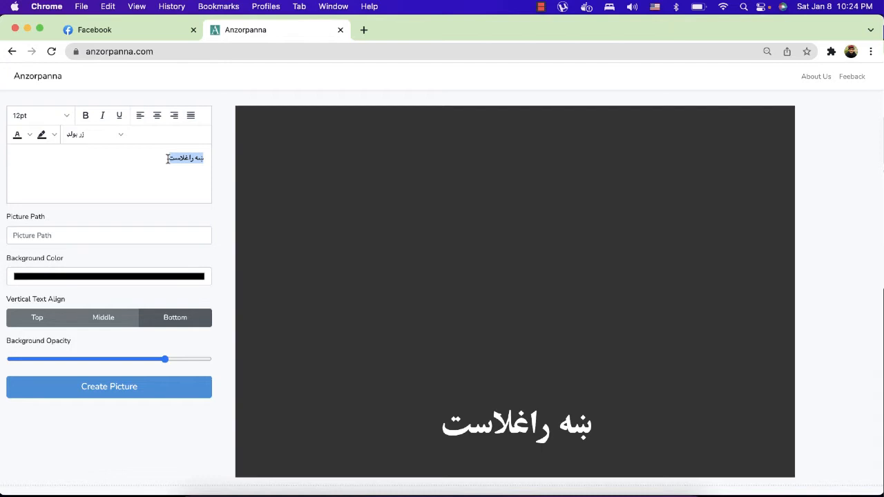
key("super+v")
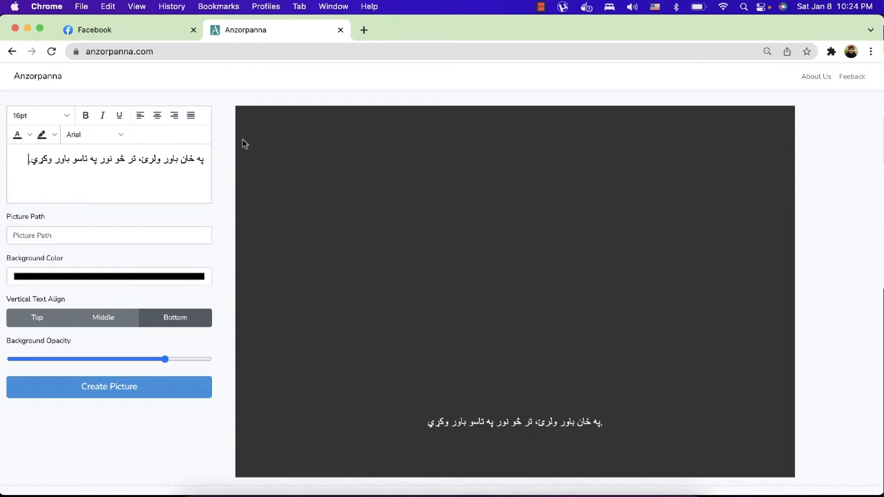
key("super+z")
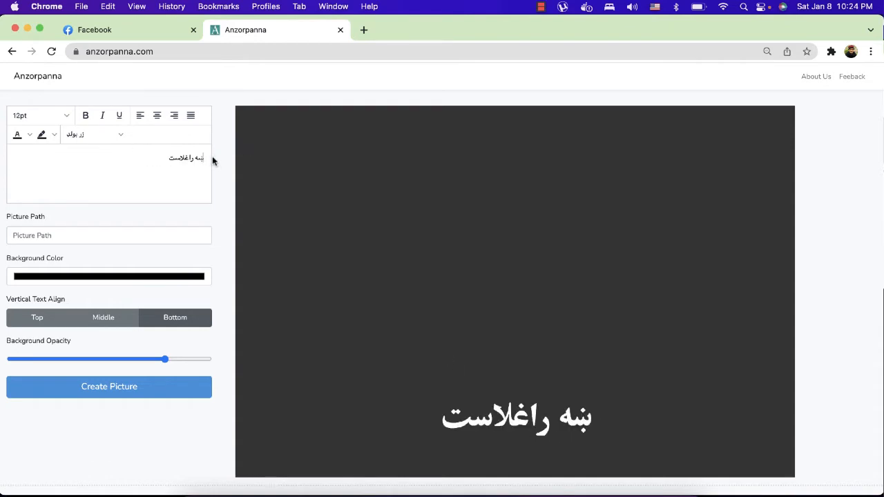
Strip the copied sentence's formatting by pasting it over the web address and copying it again as plain text
double_click(259, 47)
double_click(259, 47)
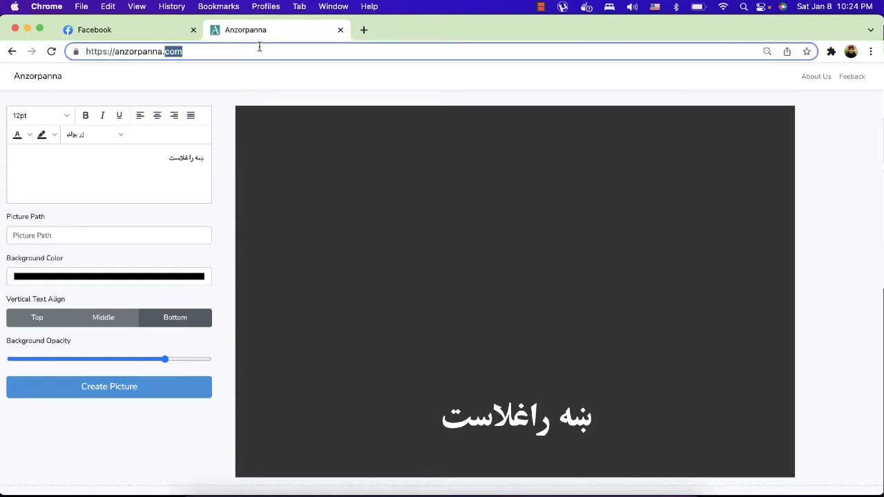
left_click(260, 47)
double_click(259, 47)
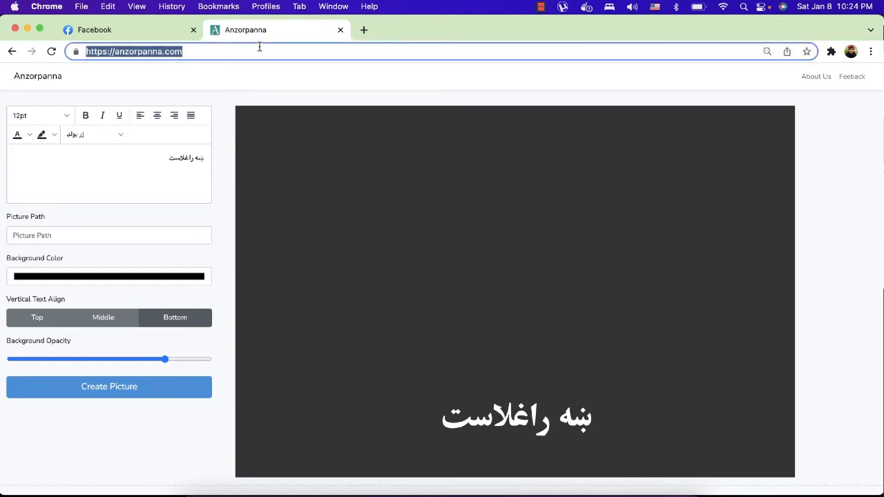
key("super+v")
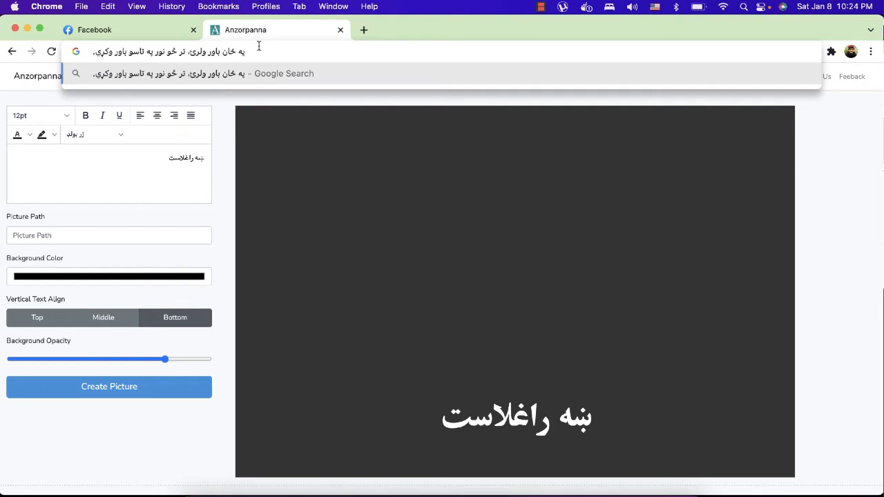
key("super+a")
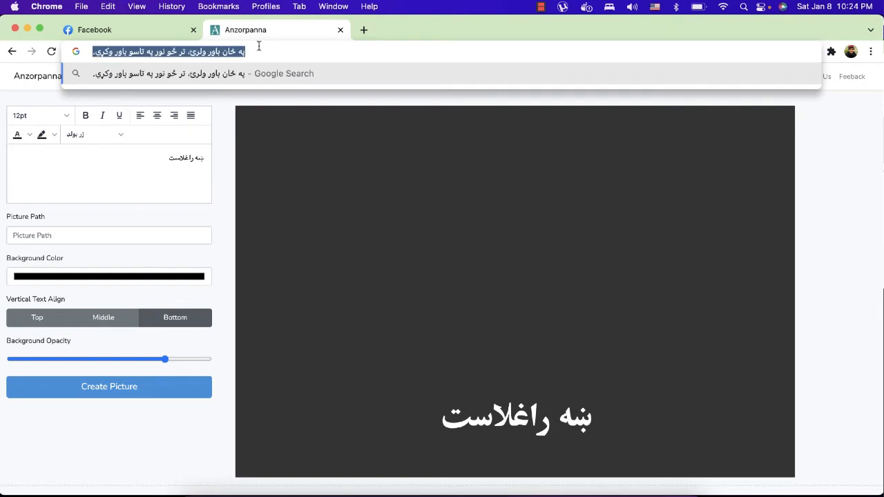
Replace the sample text in the editor with the plain sentence "په ځان باور ولرئ، تر څو نور په تاسو باور وکړي."
left_click(177, 146)
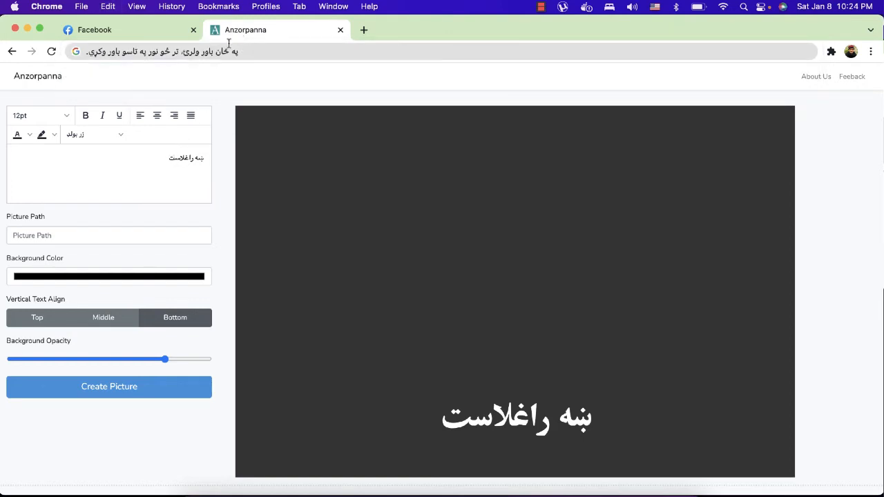
key("super+a")
key("super+v")
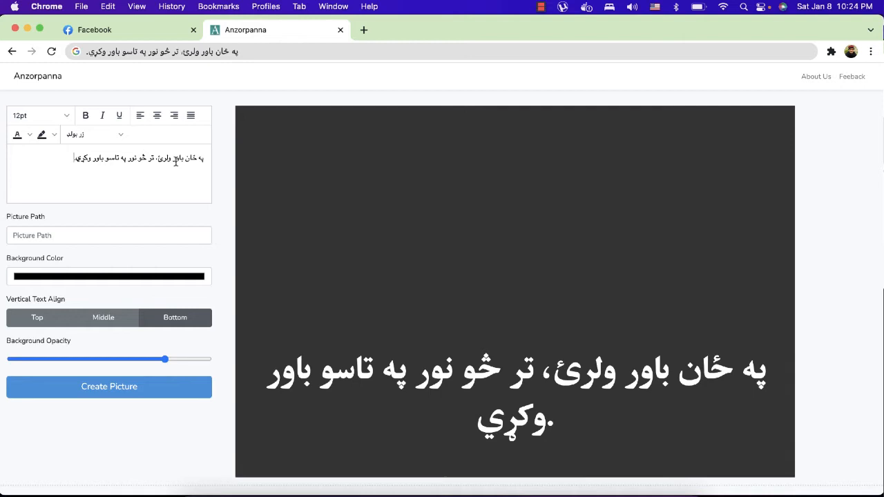
Switch the keyboard input to Pashto and try adding some trial text after the sentence
triple_click(114, 160)
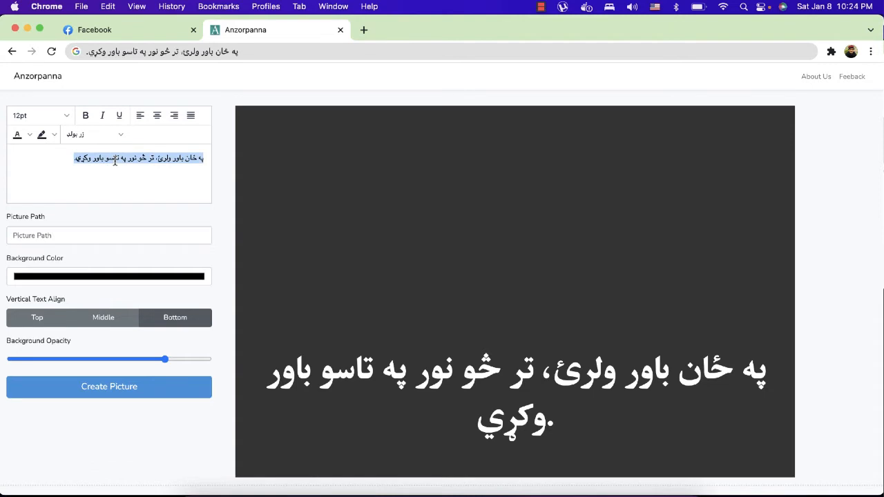
left_click(63, 166)
type("d")
key("BackSpace")
key("ctrl+space")
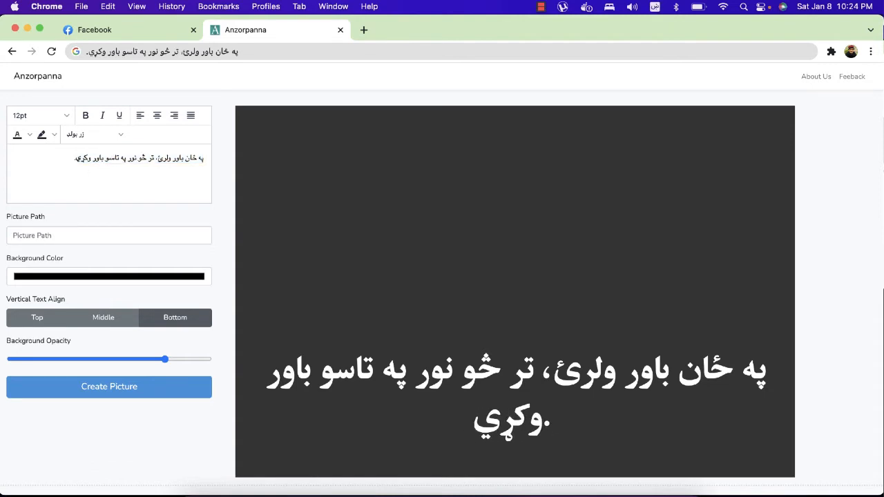
type("شیب")
key("BackSpace")
key("BackSpace")
key("BackSpace")
type("متن")
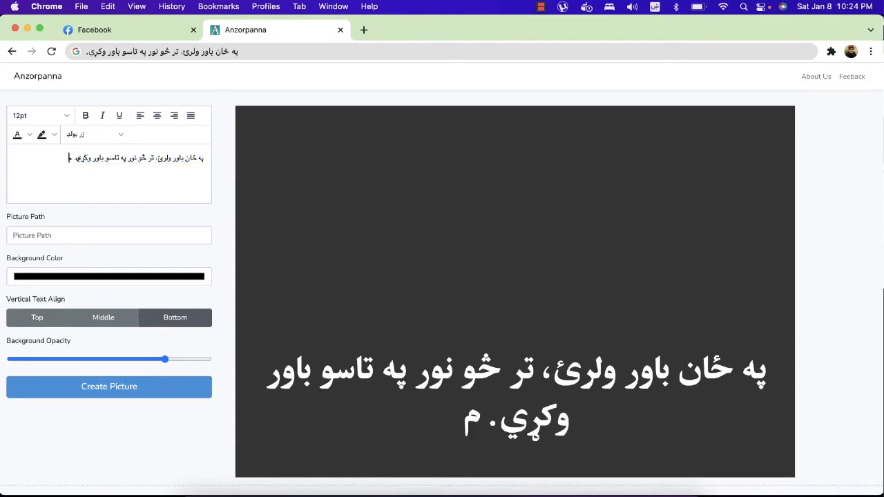
Delete the trial text and the full stop at the end of the sentence
key("BackSpace")
key("BackSpace")
key("BackSpace")
key("BackSpace")
key("BackSpace")
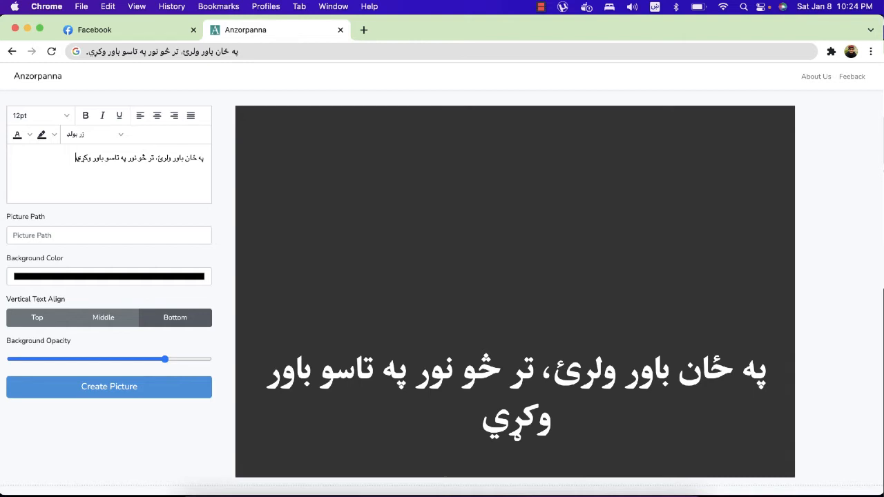
Open the stock photo site pexels.com in a new browser tab
left_click(361, 30)
type("pexe")
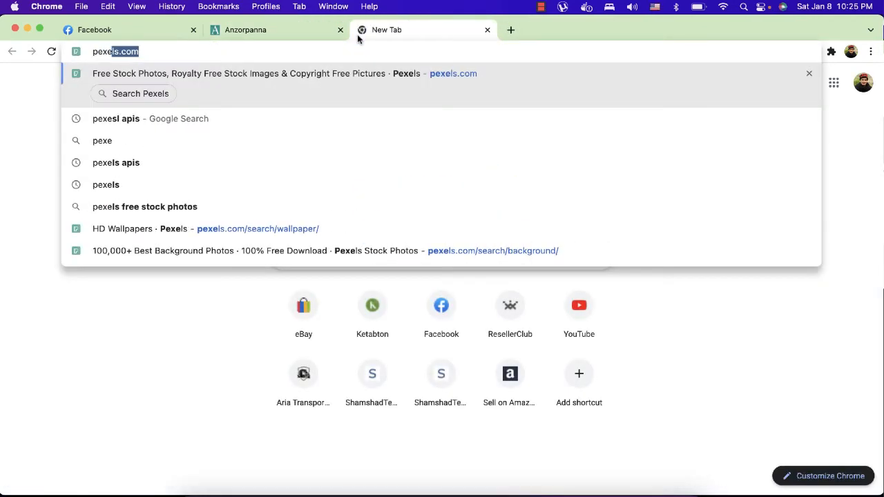
key("Return")
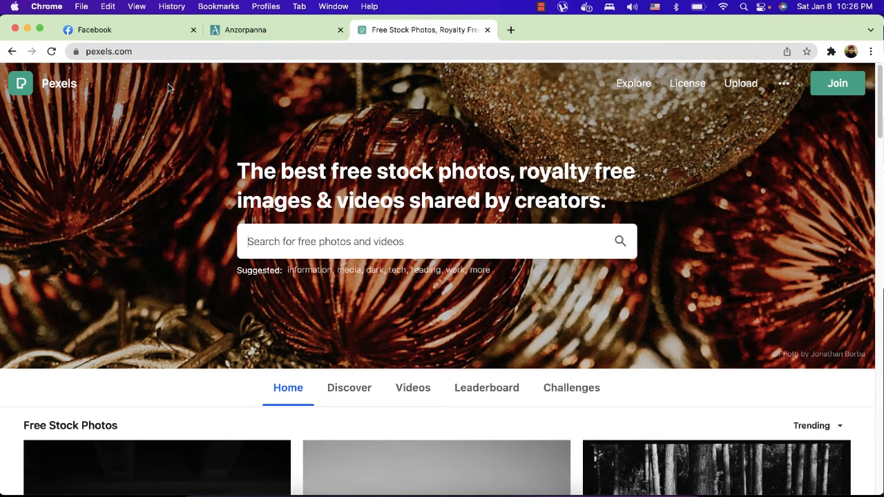
left_click(241, 35)
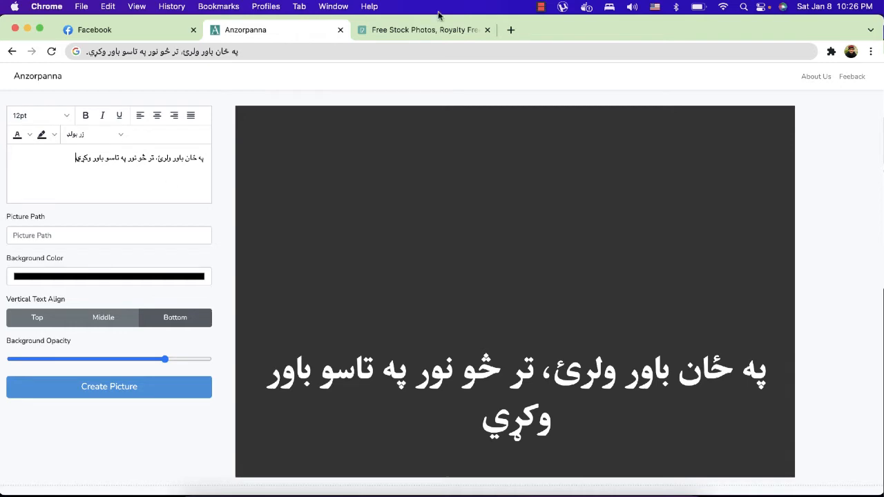
left_click(431, 32)
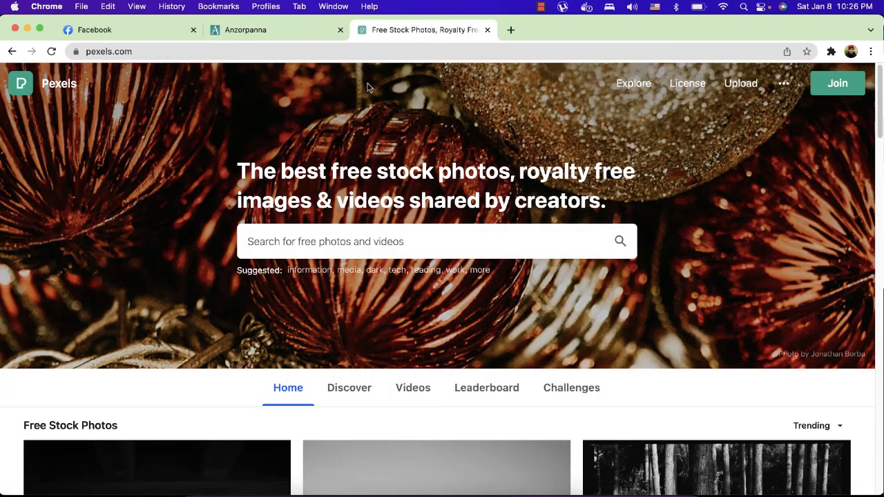
Search Pexels for "success" and look through the photos for a suitable background
left_click(369, 246)
type("سعز")
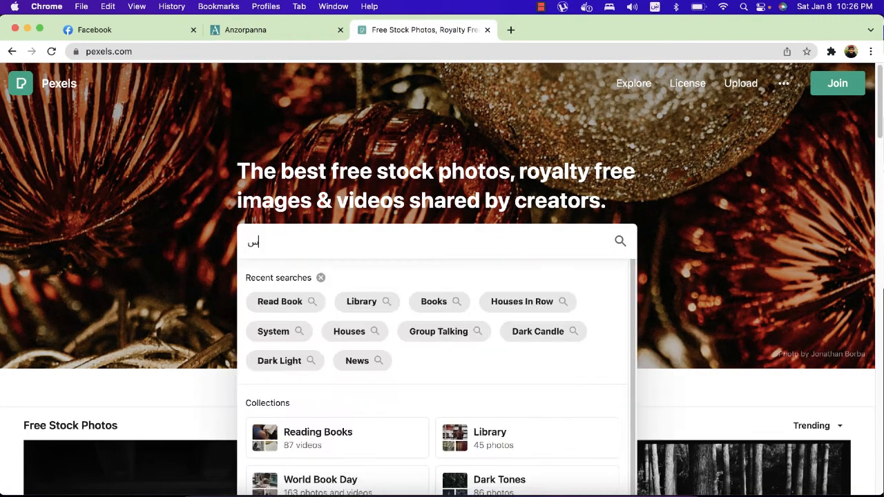
key("BackSpace")
key("BackSpace")
key("BackSpace")
type("success")
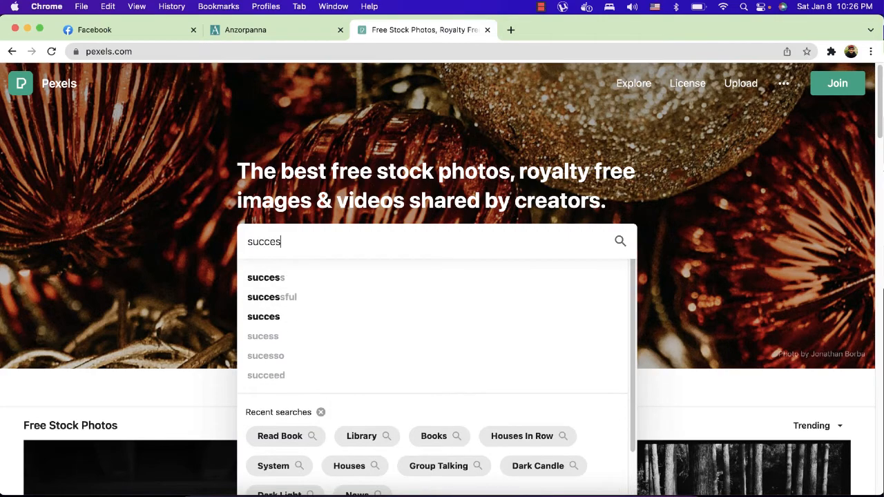
key("Return")
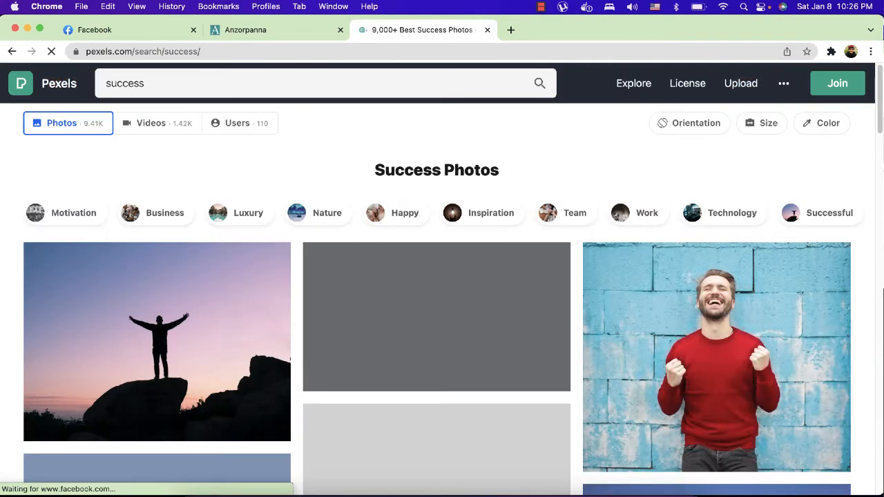
scroll(361, 234, "down", 4)
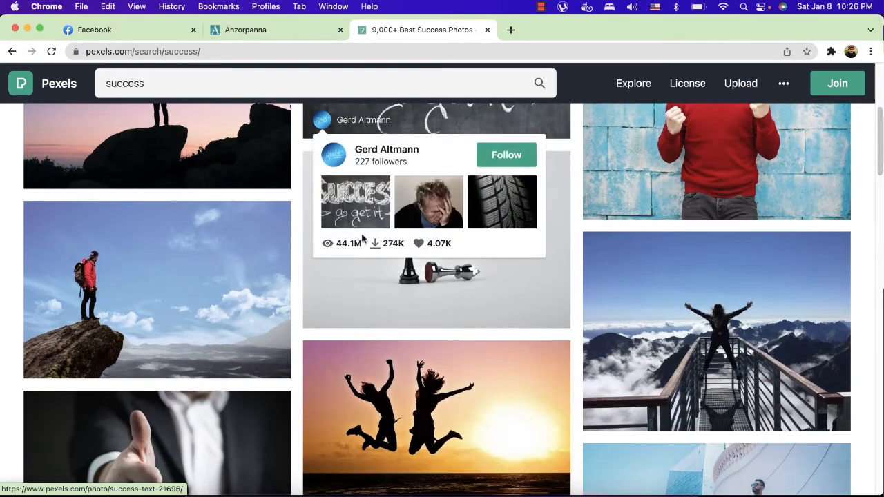
Search Pexels for "background" and look through the photos for a suitable picture
left_click(381, 82)
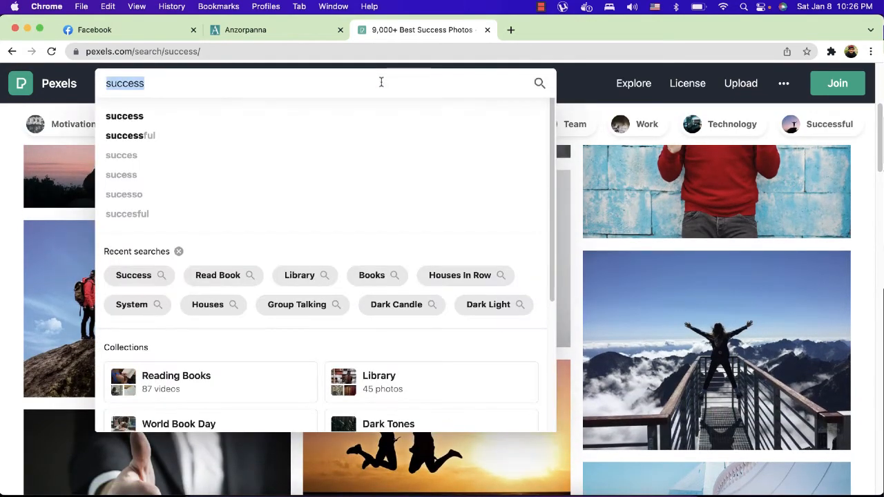
type("background")
key("Return")
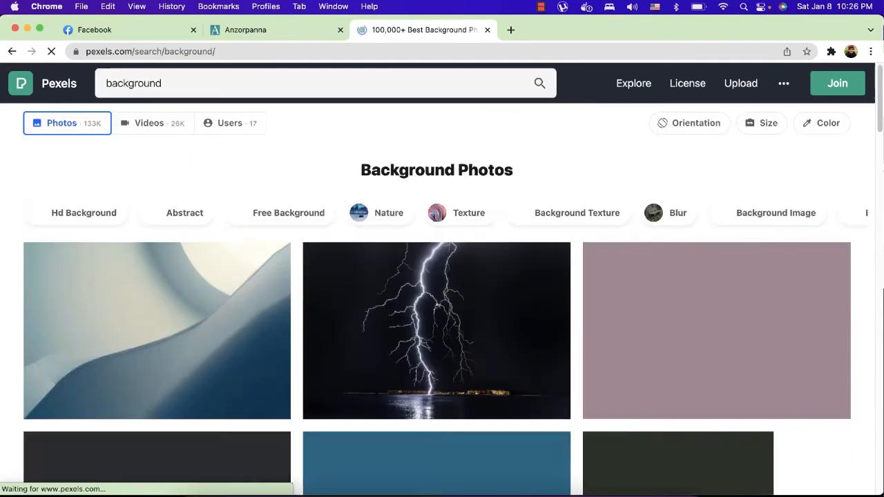
scroll(336, 297, "down", 6)
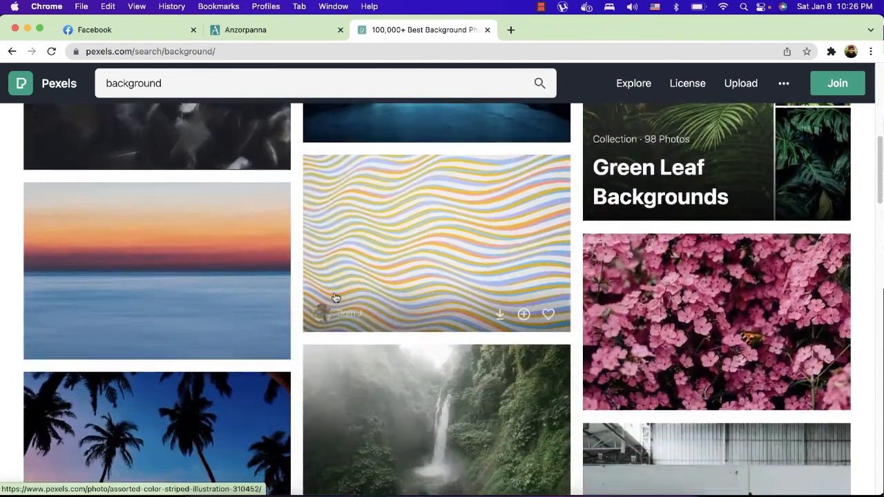
scroll(335, 297, "down", 7)
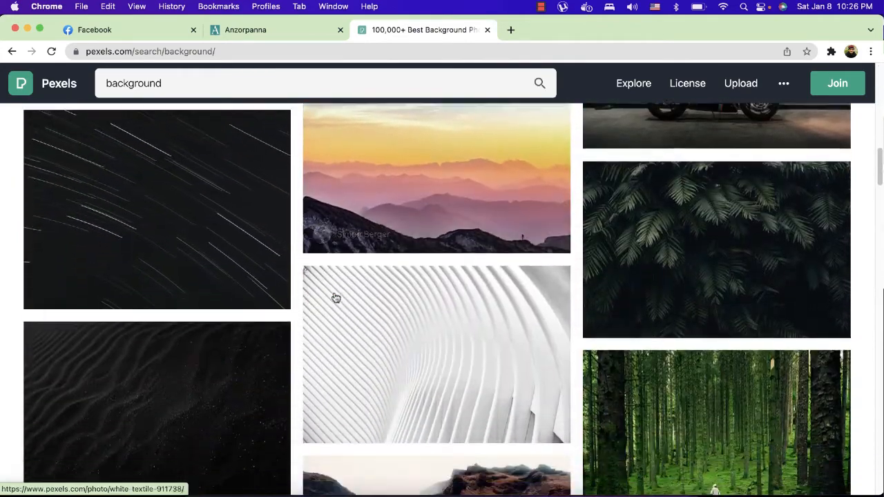
scroll(336, 297, "down", 4)
scroll(336, 295, "up", 3)
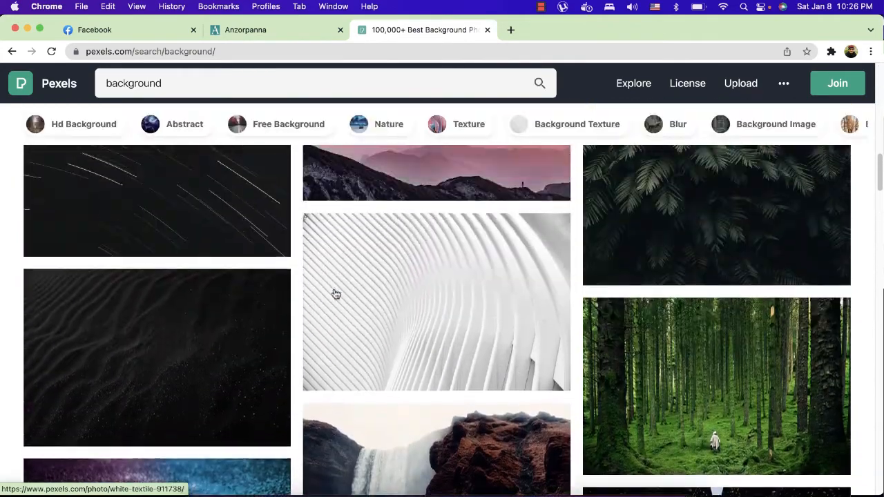
Search Pexels for "success" again and open the photo of the person standing on a cliff with raised arms
left_click(353, 79)
type("succes")
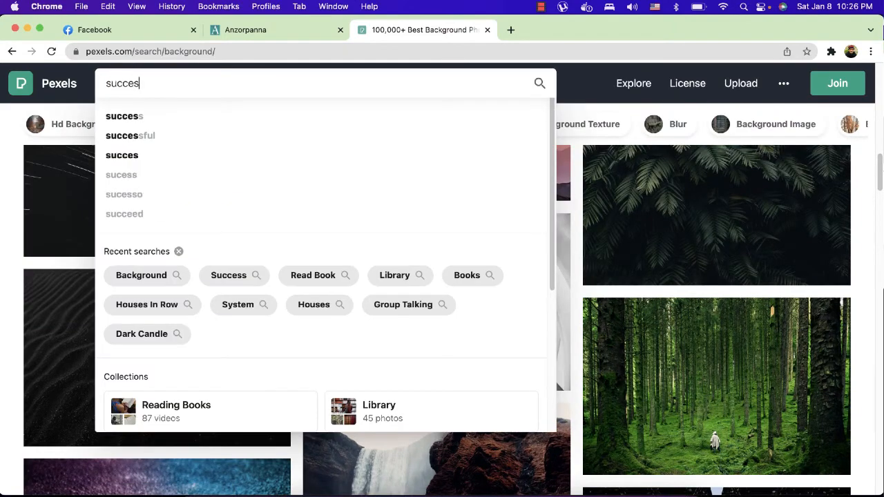
type("s")
key("Return")
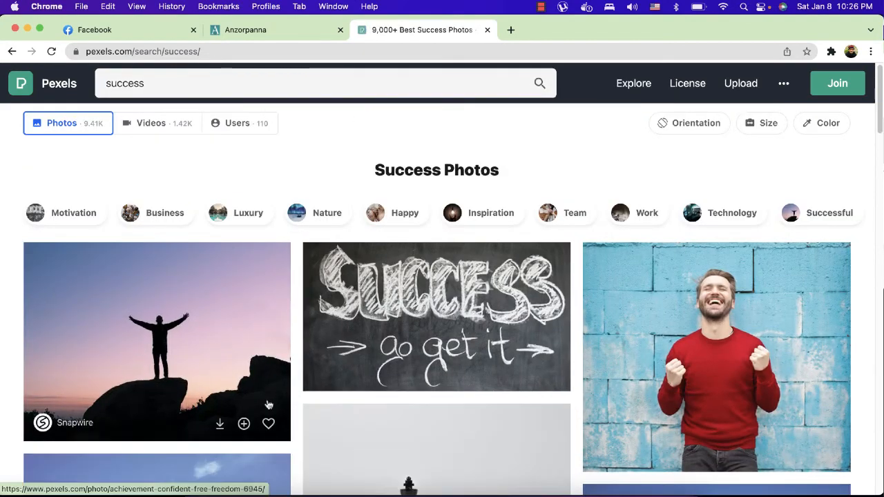
scroll(268, 404, "down", 10)
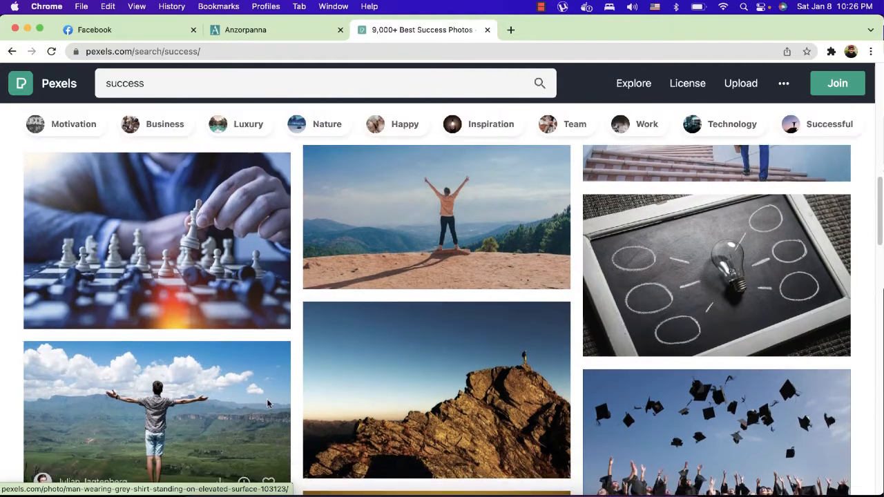
scroll(411, 246, "up", 2)
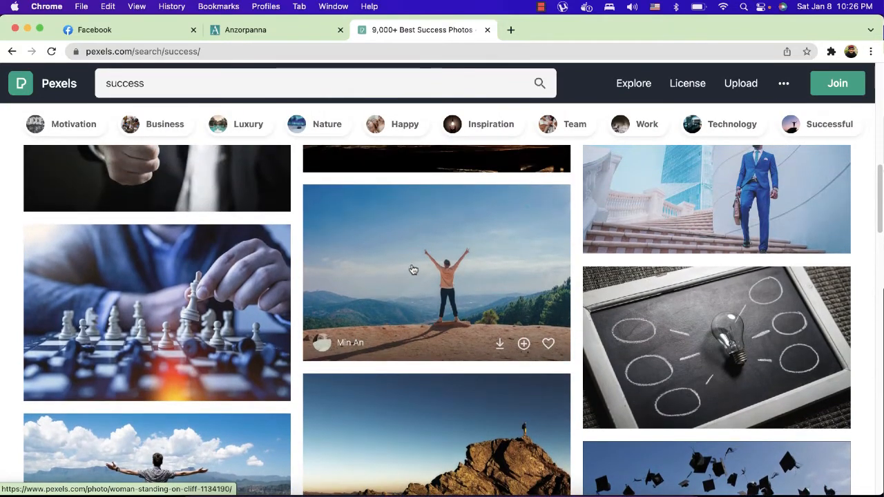
left_click(412, 266)
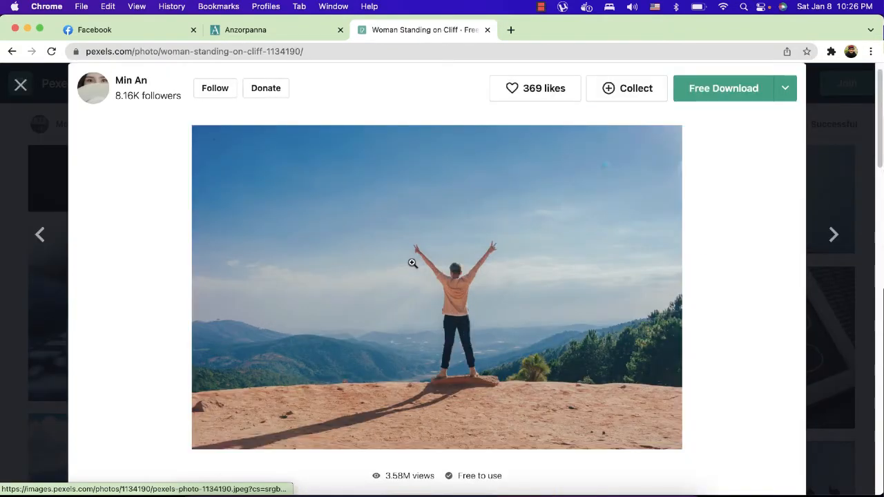
Copy the cliff photo's image address and paste it as the picture path in Anzorpanna
right_click(367, 273)
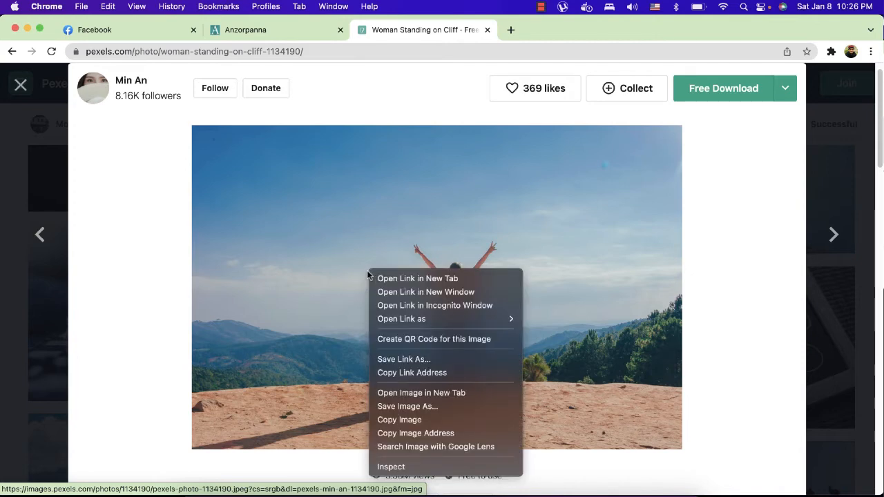
left_click(461, 435)
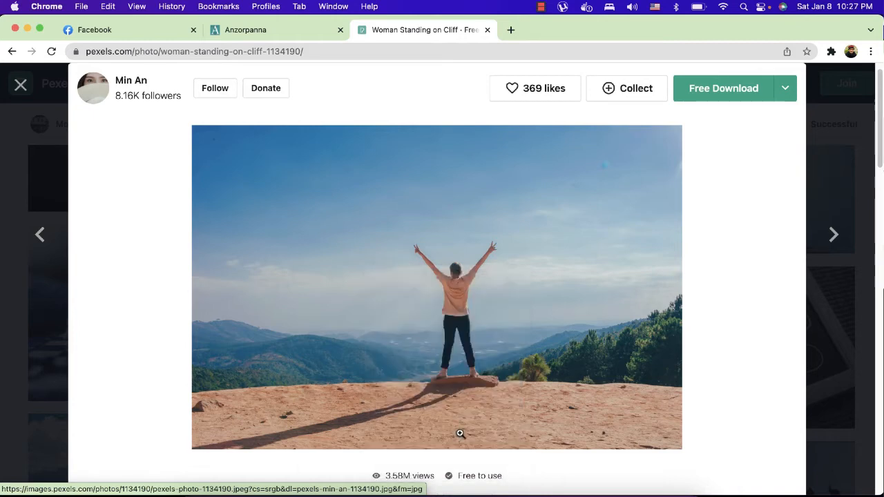
left_click(295, 32)
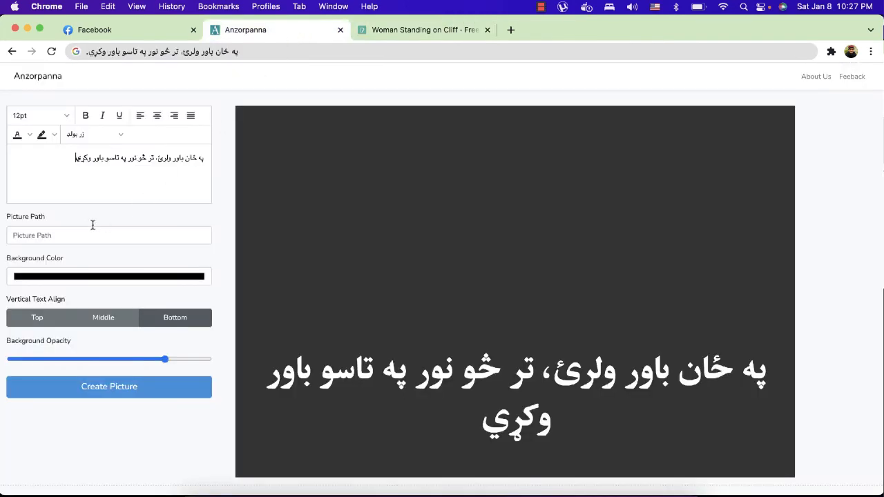
left_click(70, 235)
right_click(70, 236)
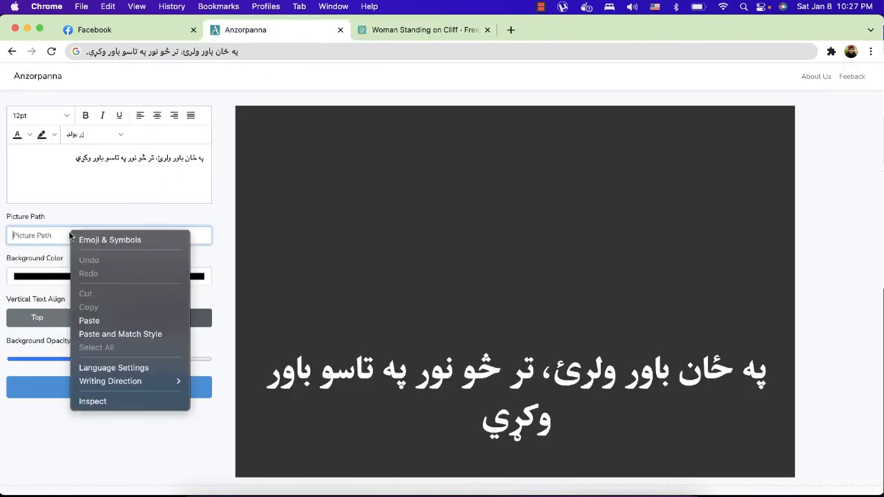
left_click(91, 320)
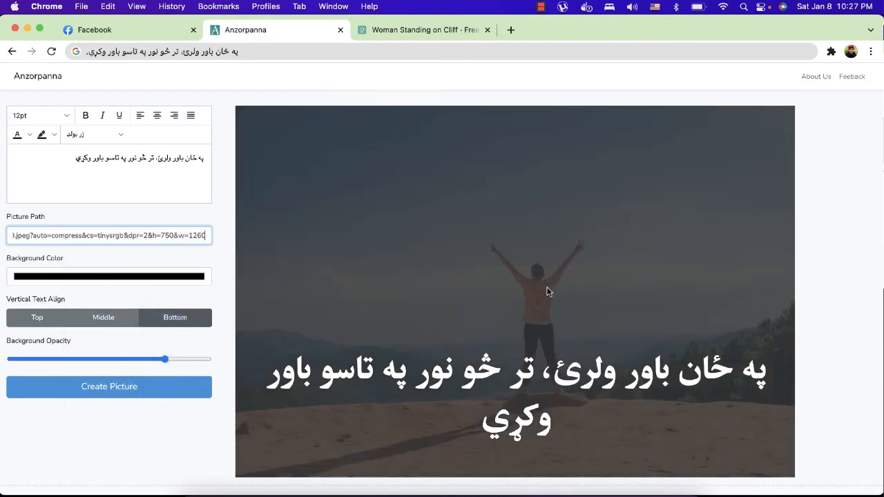
Lower the background opacity to about 70% and choose a near-black background color
left_click(184, 359)
left_click_drag(185, 359, 147, 360)
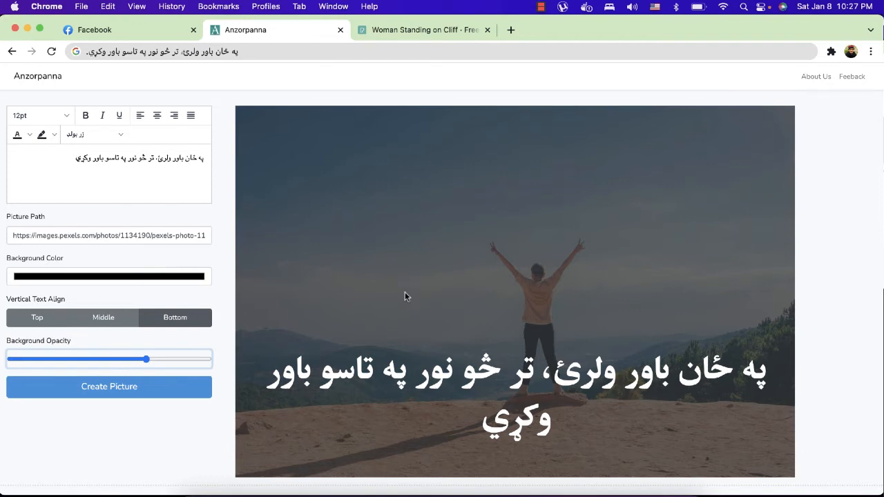
left_click(158, 280)
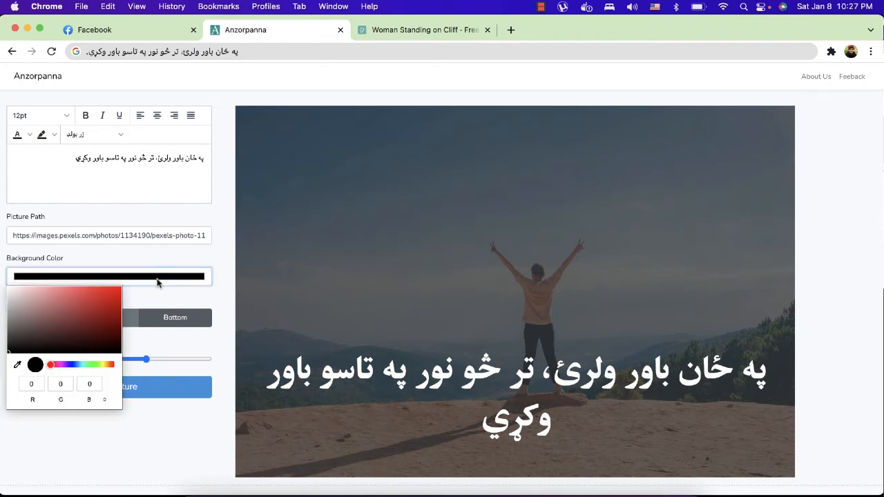
left_click_drag(99, 306, 15, 350)
left_click(221, 347)
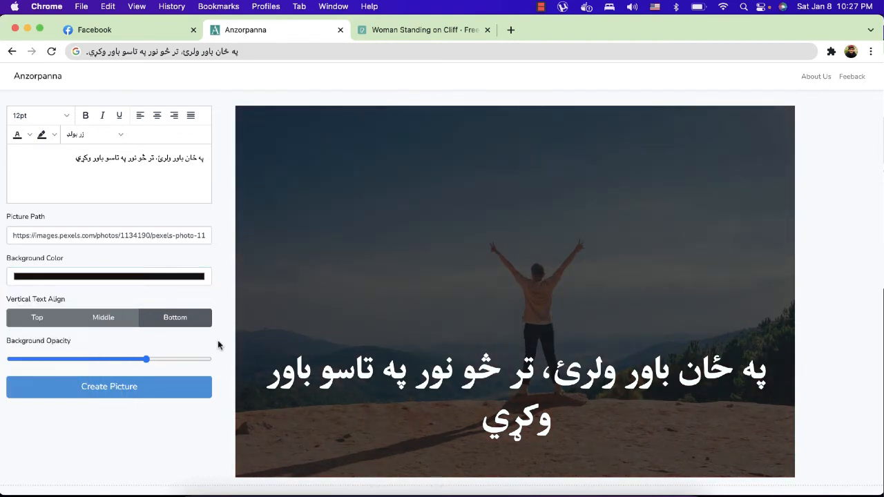
Try a background opacity of about 80%, and return it to about 70%
left_click(163, 358)
mouse_move(163, 358)
left_mouse_down()
mouse_move(182, 360)
mouse_move(125, 359)
mouse_move(163, 361)
left_mouse_up()
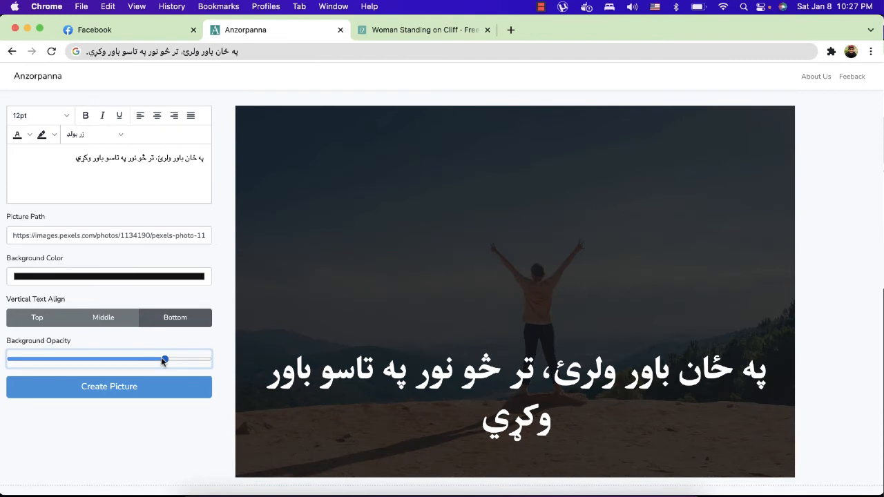
mouse_move(163, 359)
left_mouse_down()
mouse_move(181, 359)
mouse_move(147, 361)
left_mouse_up()
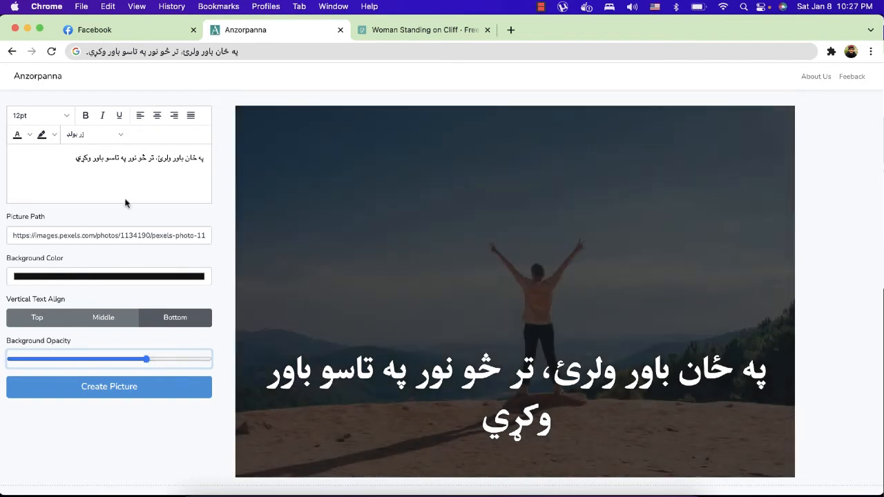
Select the whole quote, try the center and left alignments, and align it to the right
left_click(134, 171)
triple_click(139, 160)
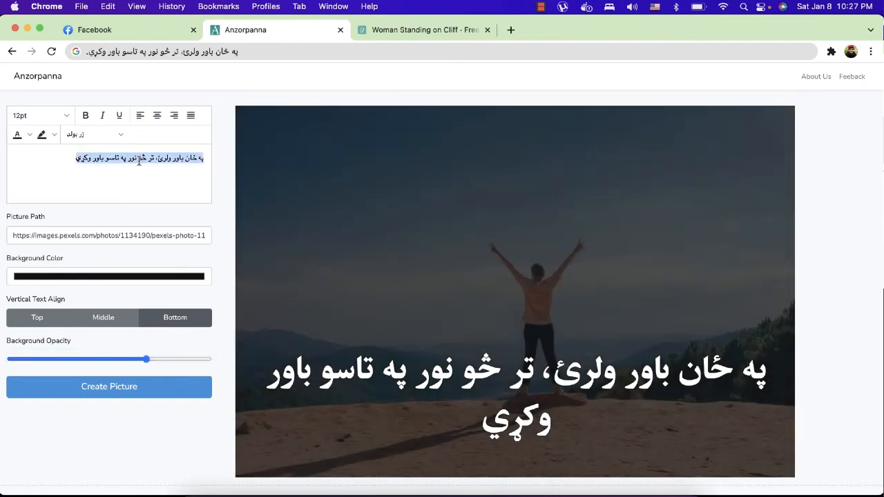
left_click(176, 119)
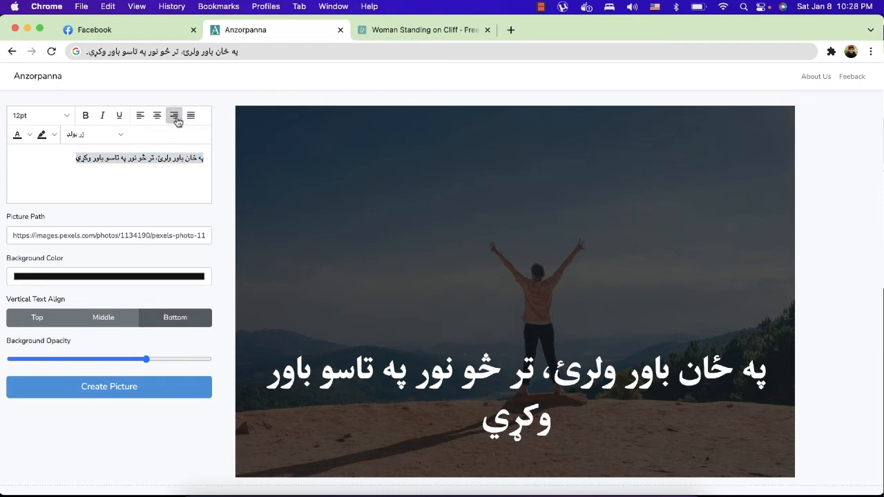
left_click(157, 117)
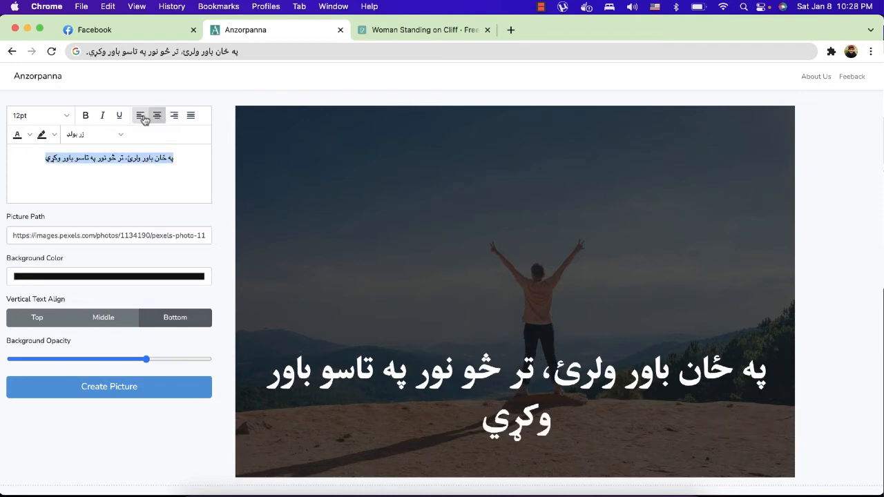
left_click(143, 117)
left_click(157, 116)
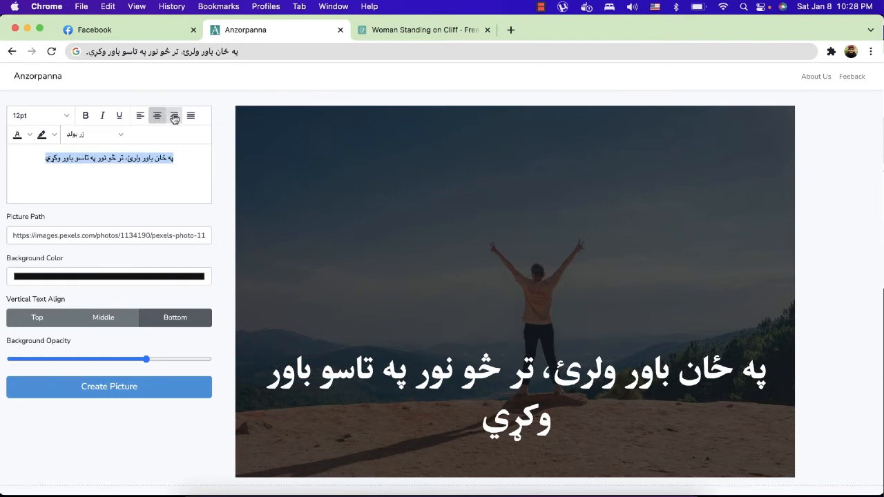
left_click(175, 117)
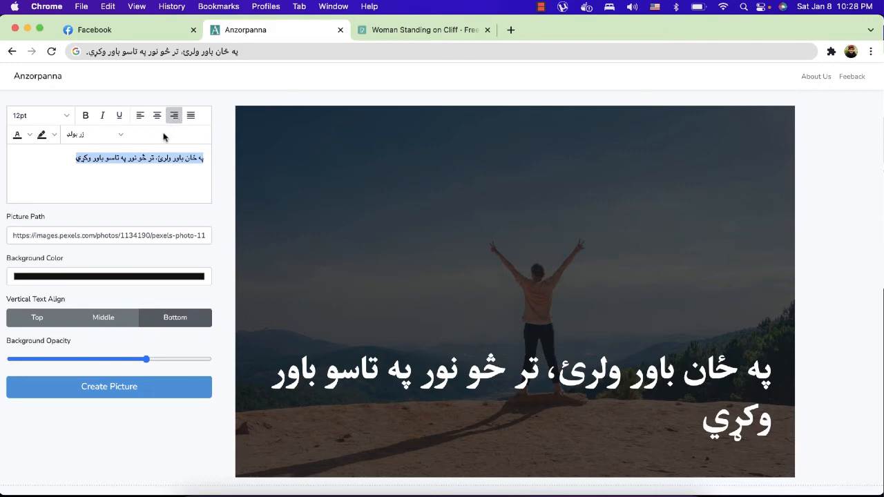
Split the quote into two lines after ولرئ, removing the comma and the space
left_click(156, 163)
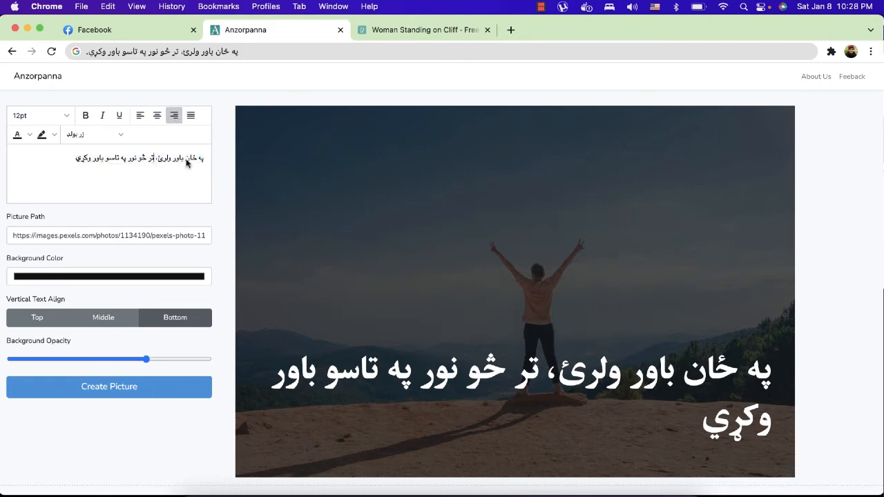
key("BackSpace")
key("BackSpace")
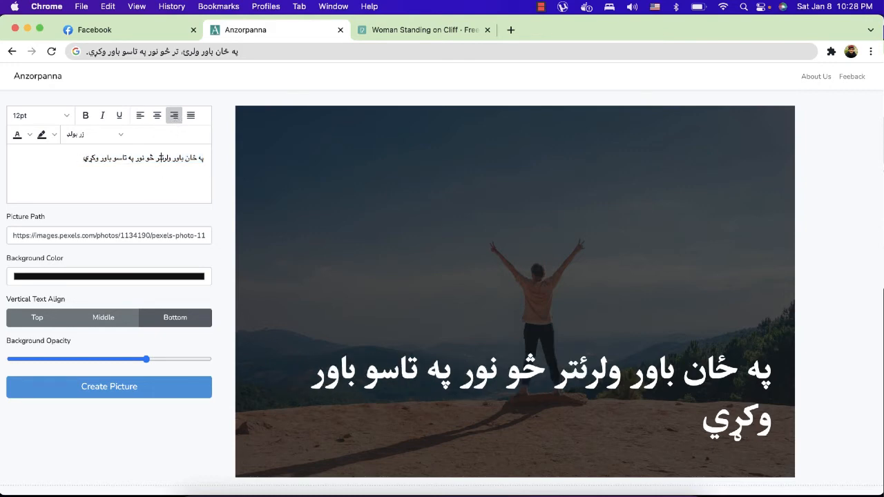
key("Return")
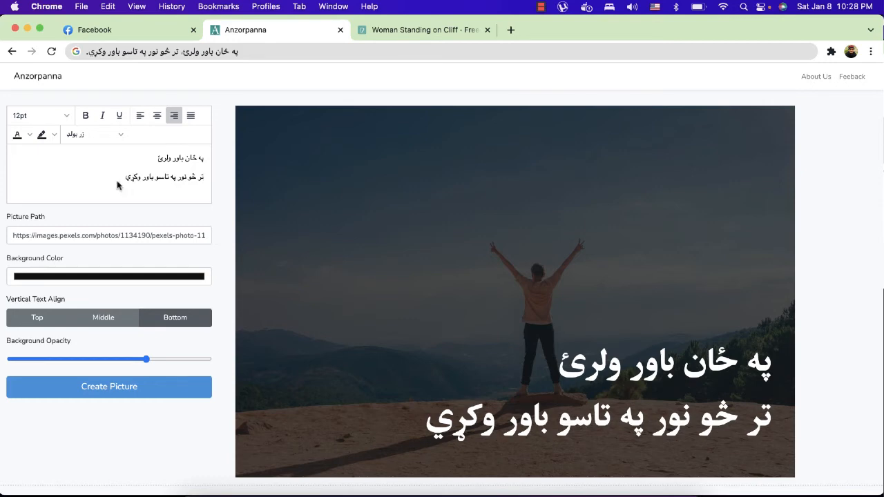
Select the whole quote and try the fonts یاقوت and یاقوت بولد on it
left_click_drag(207, 158, 157, 158)
left_click(168, 170)
key("super+a")
left_click(114, 135)
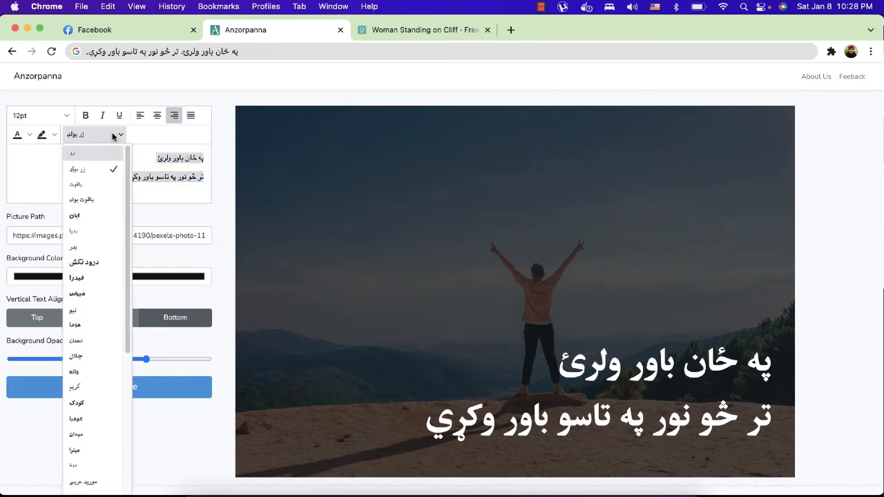
scroll(102, 195, "down", 5)
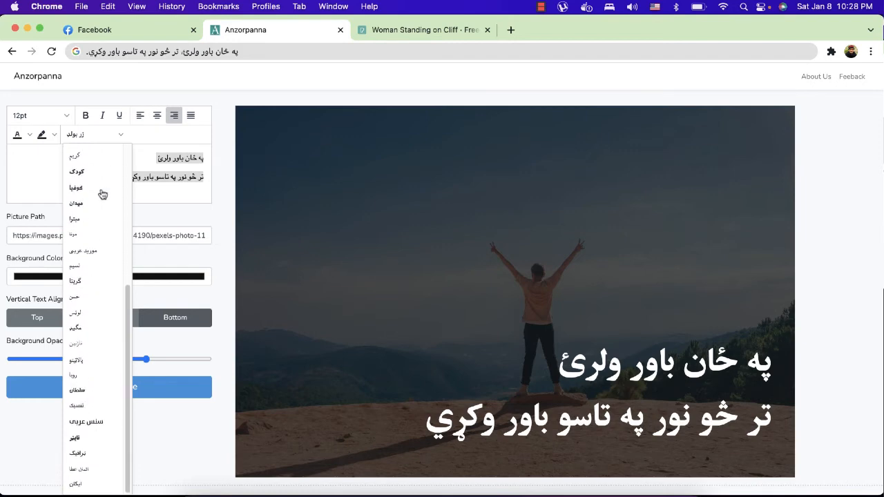
scroll(102, 195, "up", 4)
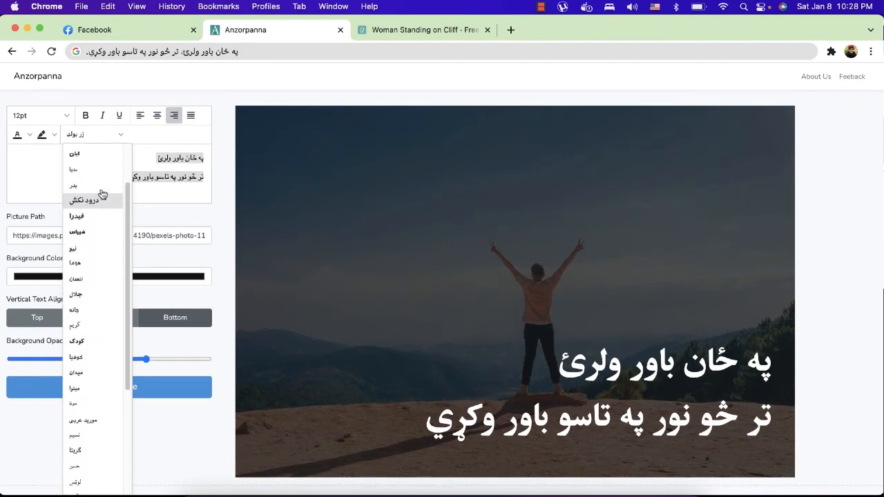
scroll(102, 194, "up", 2)
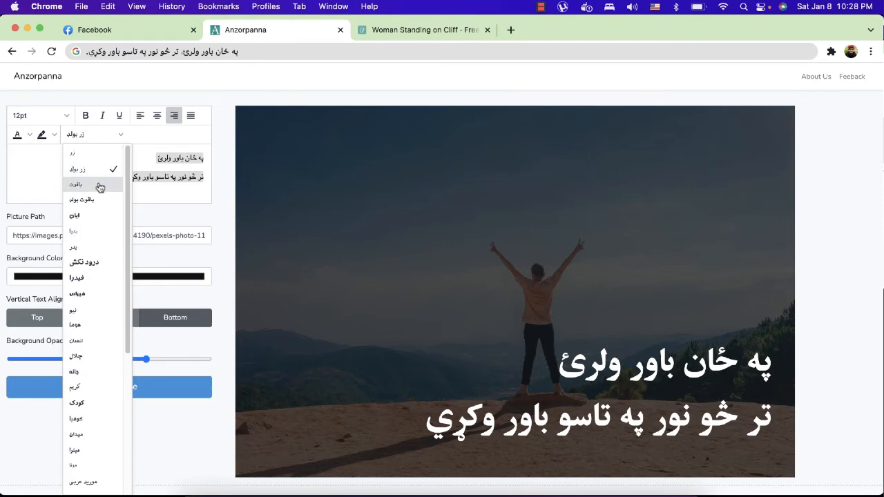
left_click(101, 185)
left_click(118, 136)
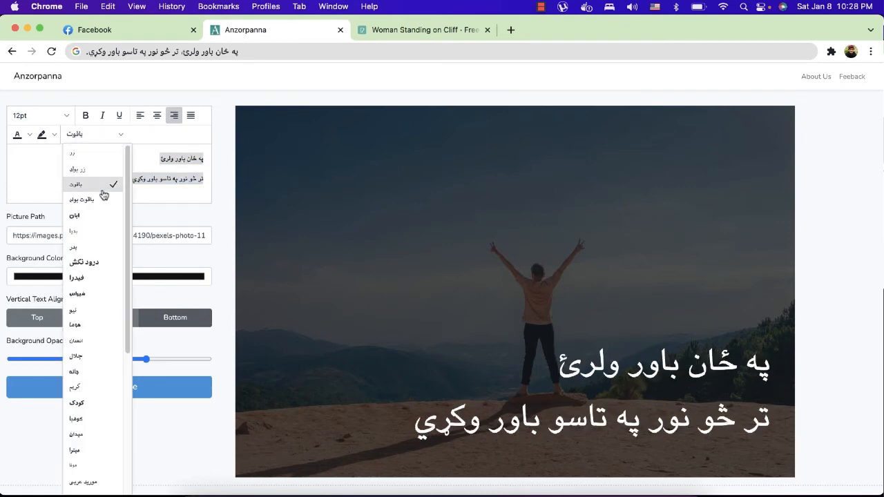
left_click(100, 200)
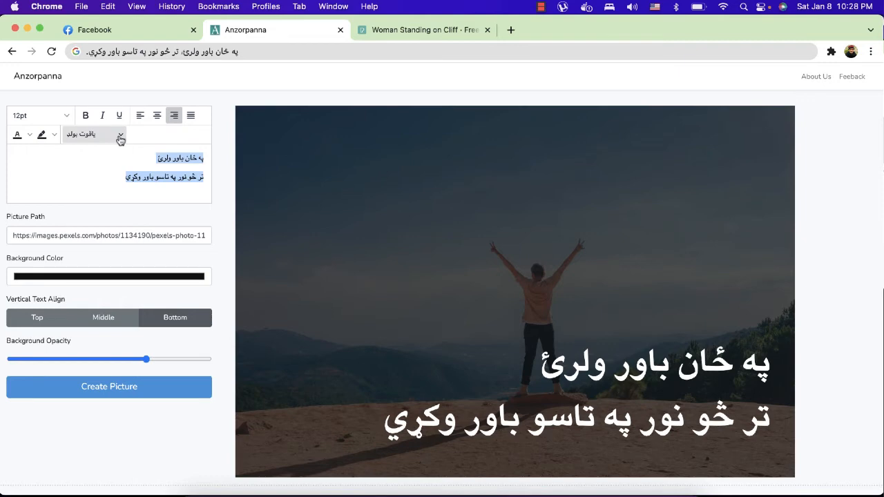
Try the fonts بدر, جانه and کوفیا on the selected quote
left_click(120, 138)
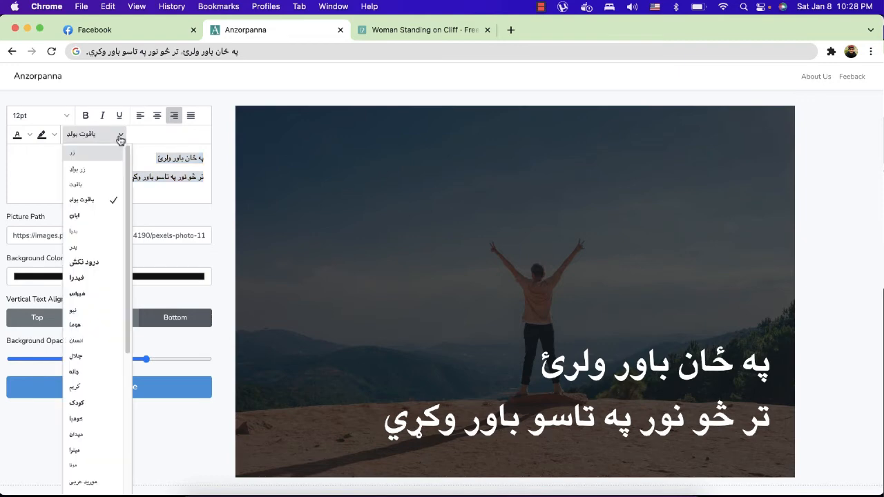
left_click(102, 248)
left_click(118, 136)
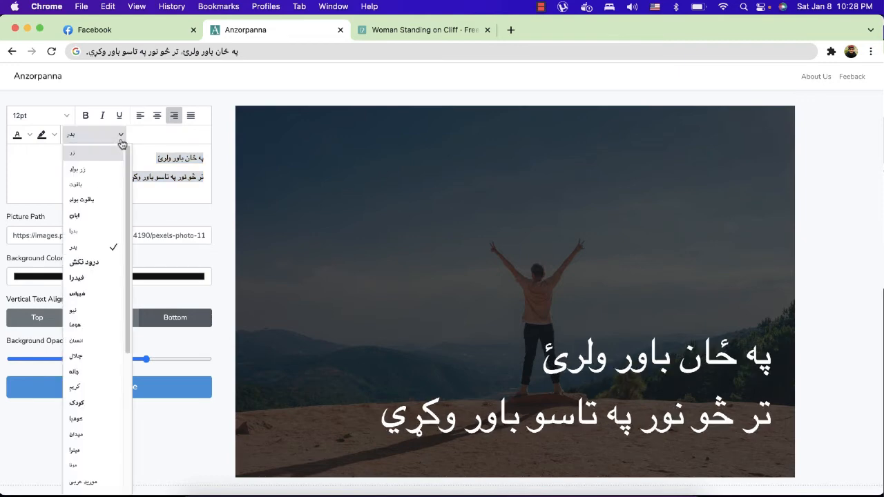
scroll(97, 270, "down", 2)
left_click(97, 268)
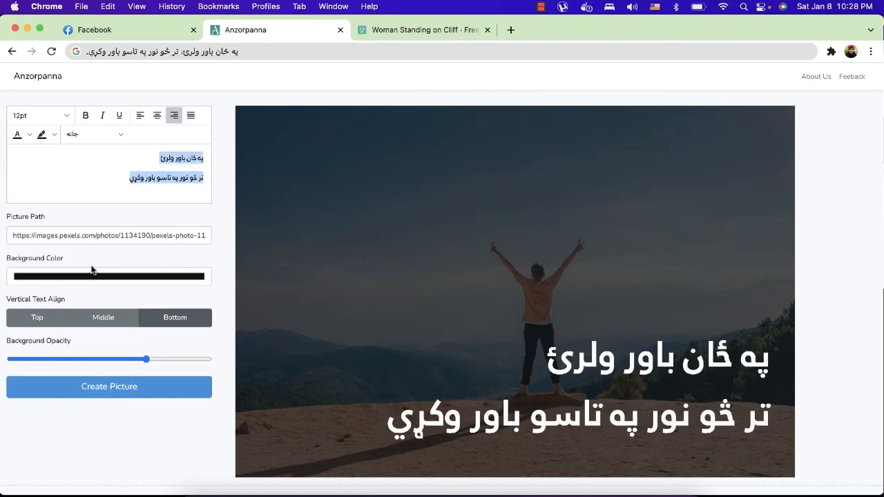
left_click(116, 144)
scroll(89, 292, "down", 2)
left_click(89, 293)
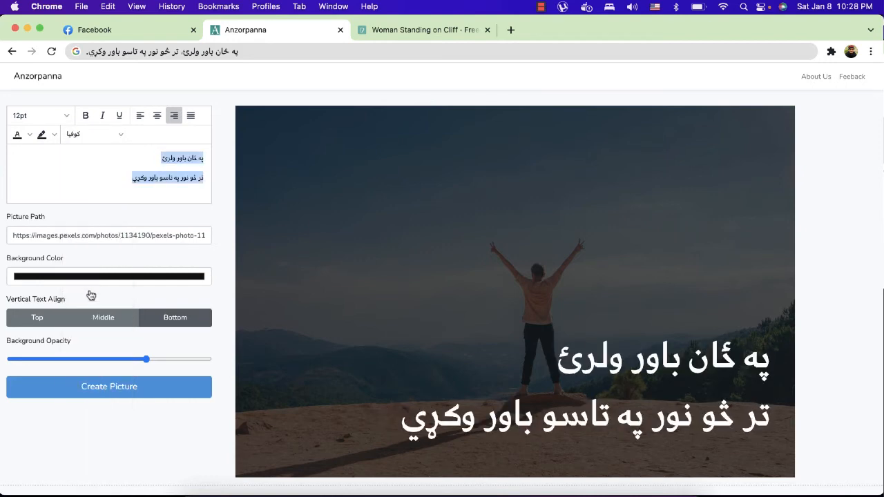
Set the font of the whole quote to مورید عربی and deselect the text
left_click(117, 138)
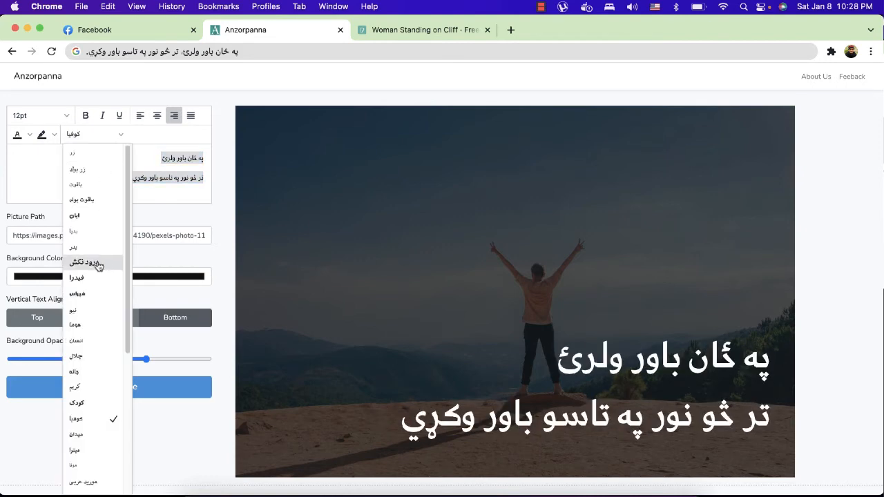
scroll(99, 268, "down", 2)
left_click(89, 351)
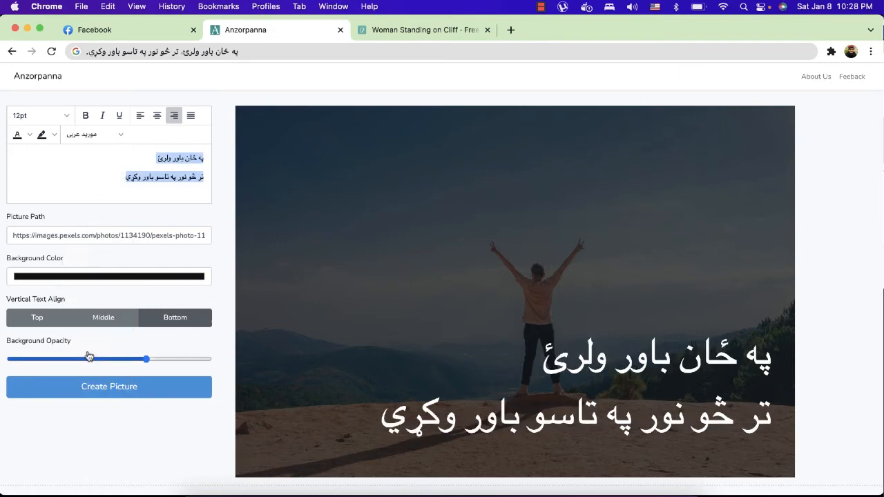
left_click(111, 188)
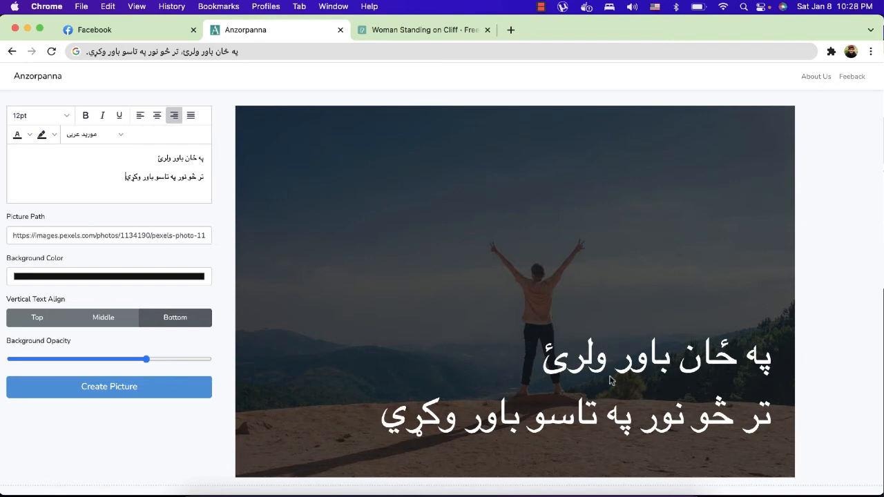
Color the word ځان in the quote's first line yellow
double_click(193, 158)
left_click(28, 137)
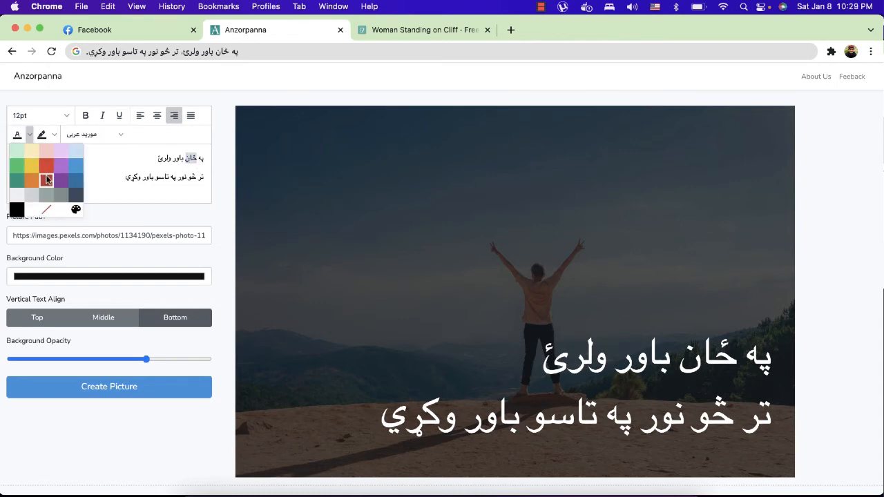
left_click(29, 171)
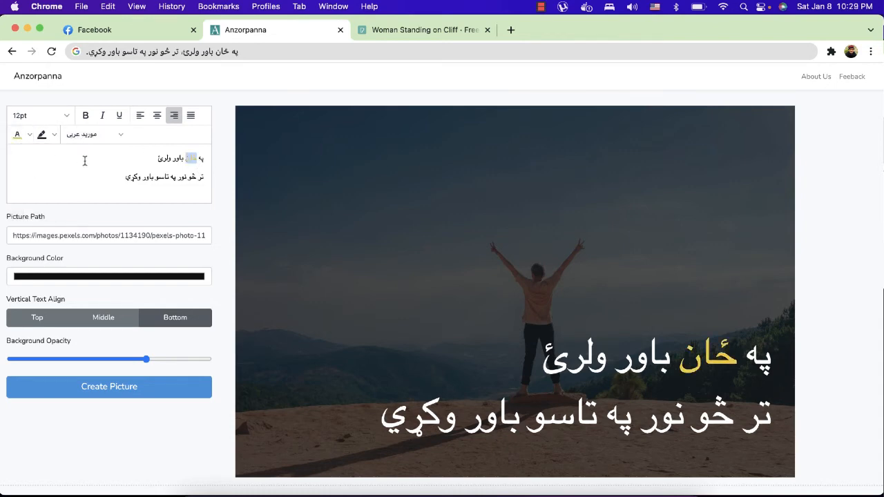
Highlight the word باور in the quote's second line, trying dark green and yellow and settling on light green
double_click(148, 177)
left_click(54, 135)
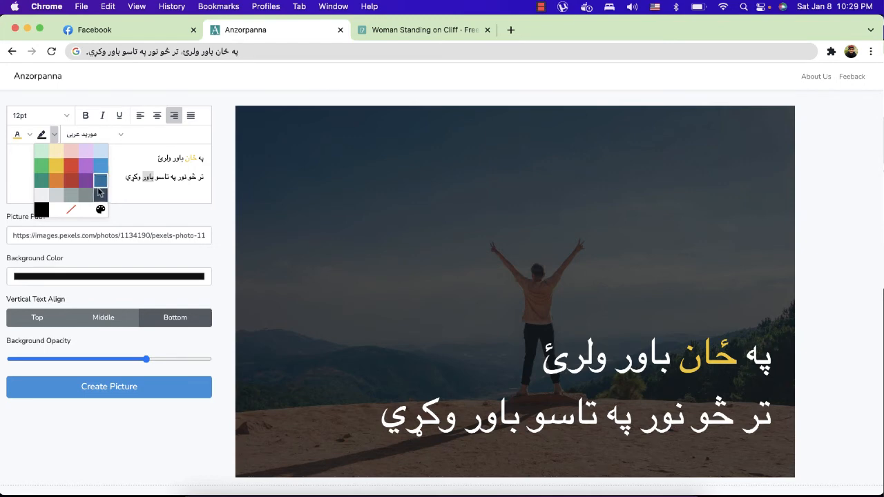
left_click(42, 182)
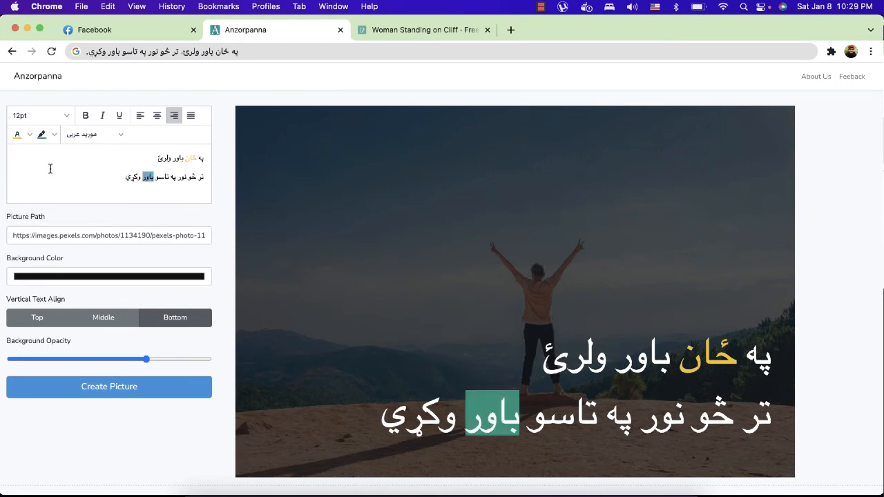
left_click(54, 136)
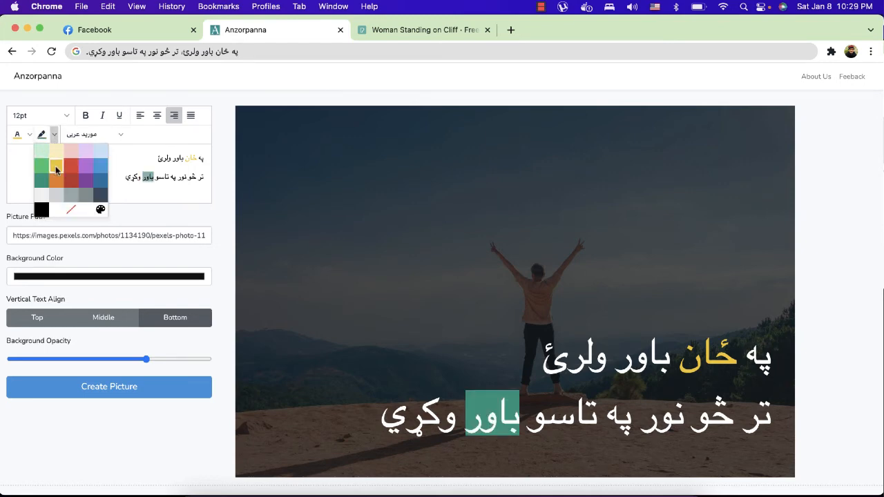
left_click(57, 170)
left_click(53, 135)
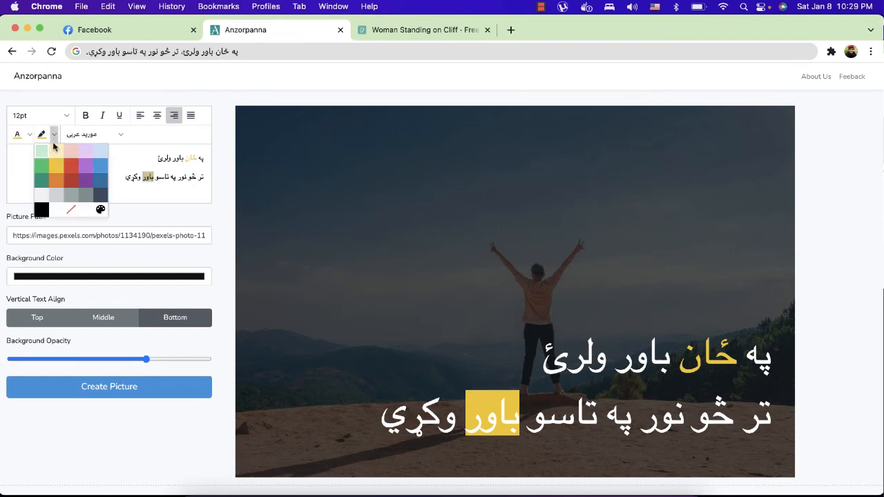
left_click(43, 170)
left_click(83, 174)
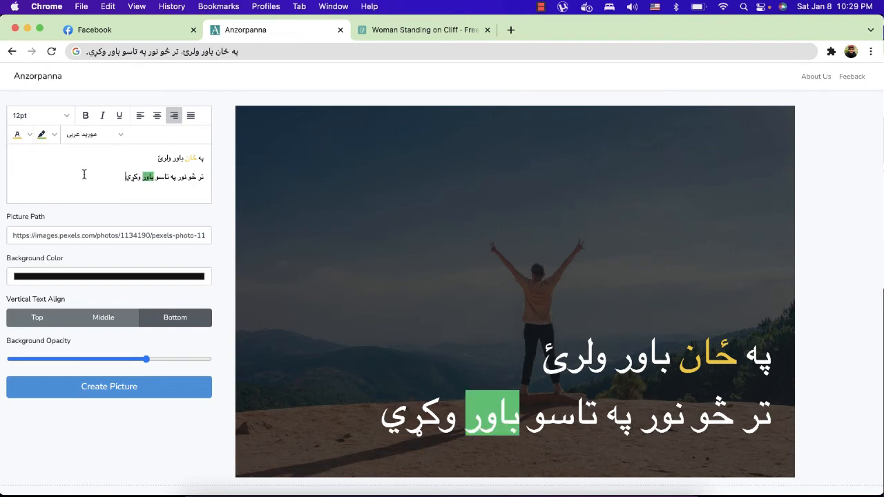
Set the vertical text alignment to Top after trying Middle, and create the picture
left_click(102, 321)
left_click(48, 321)
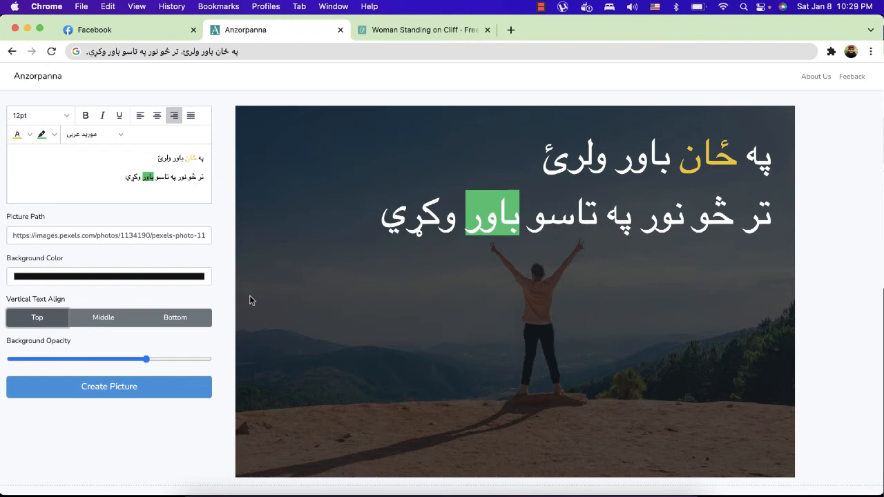
left_click(136, 395)
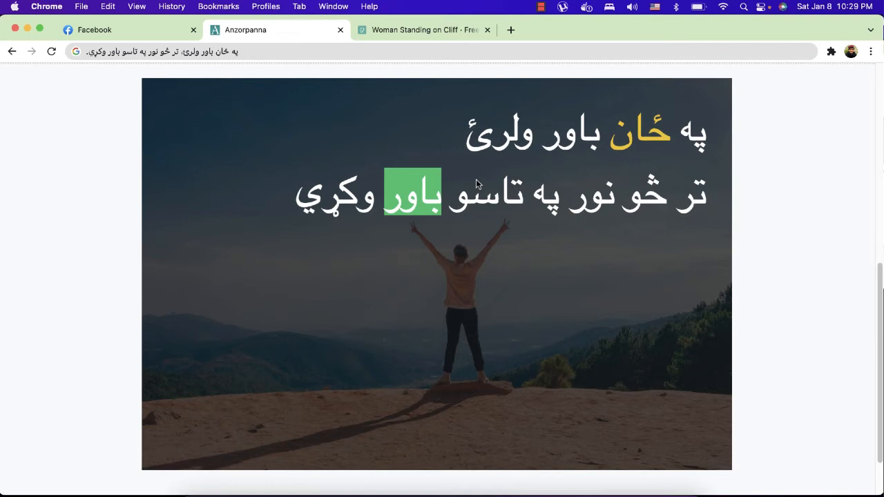
scroll(476, 183, "down", 2)
scroll(476, 183, "up", 2)
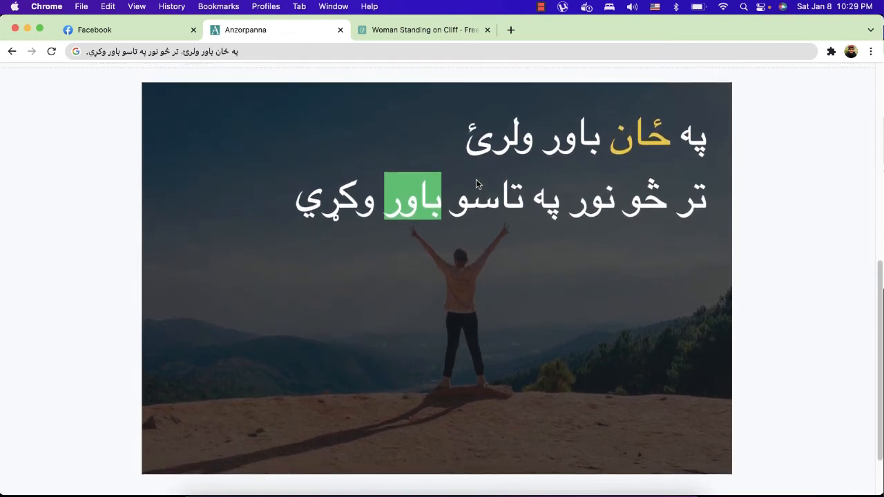
Copy the created picture to the clipboard and download it as a file
right_click(476, 183)
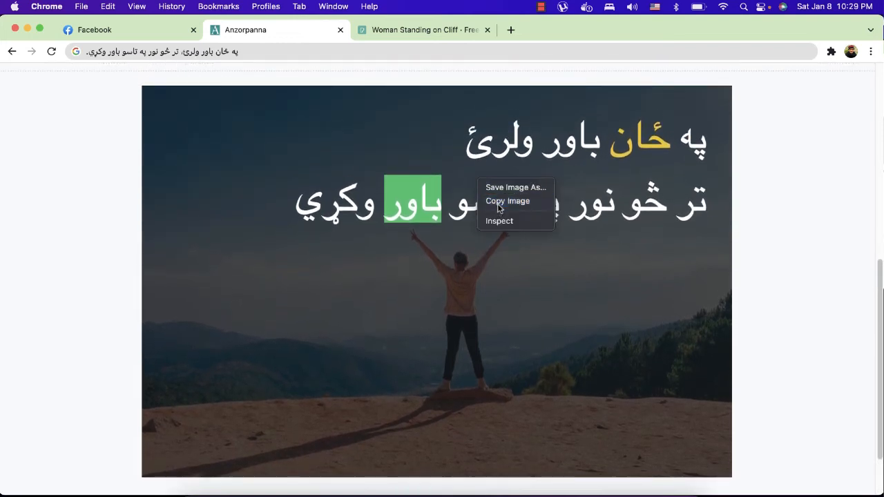
left_click(499, 201)
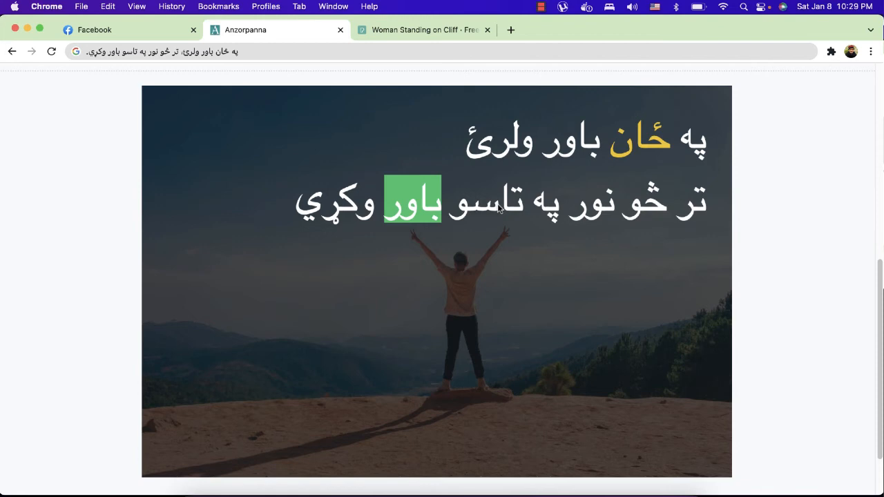
scroll(499, 207, "down", 2)
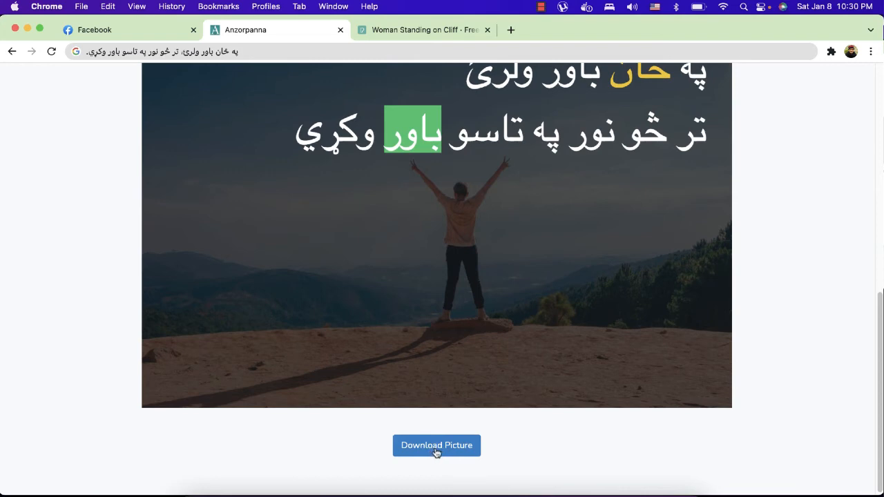
left_click(436, 453)
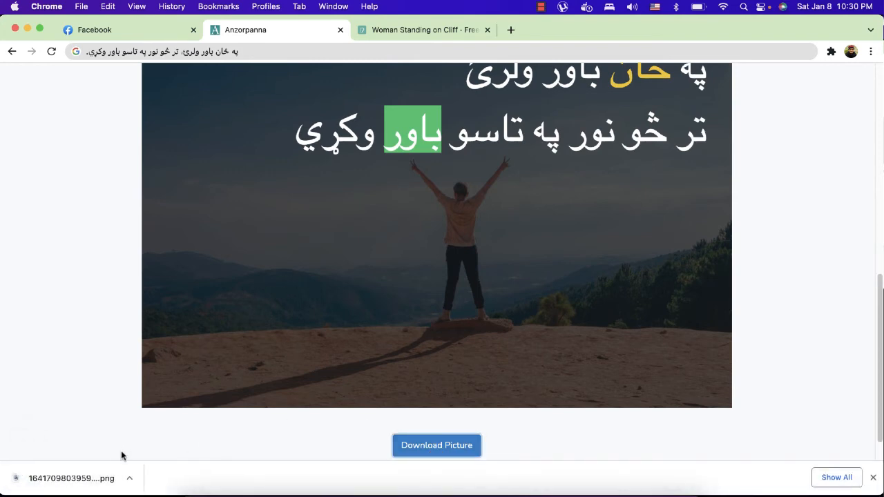
Copy the created picture to the clipboard again for sharing
scroll(357, 207, "up", 2)
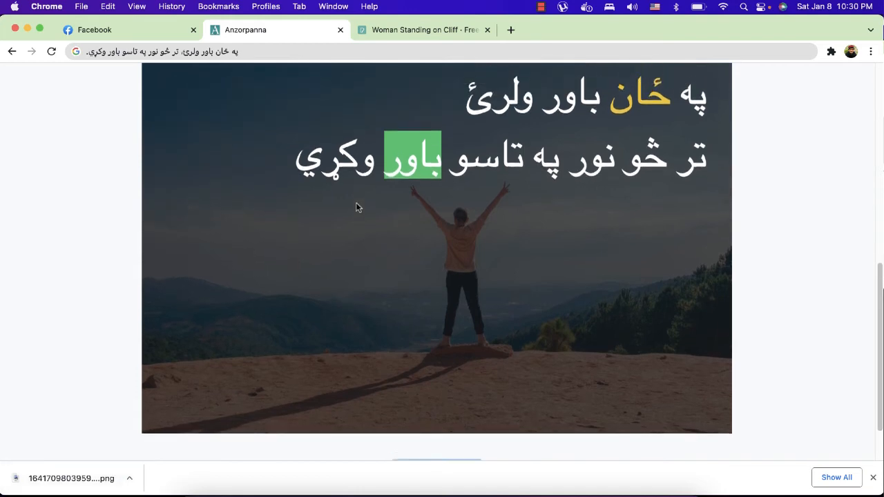
right_click(295, 127)
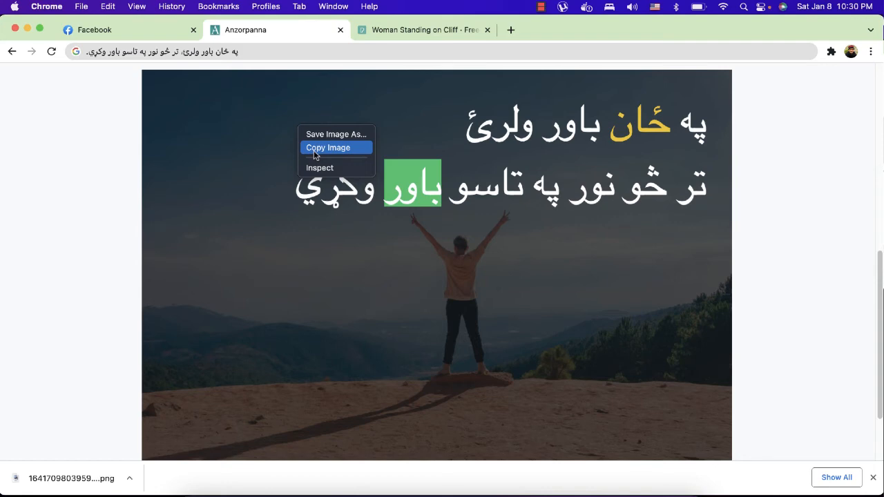
left_click(314, 152)
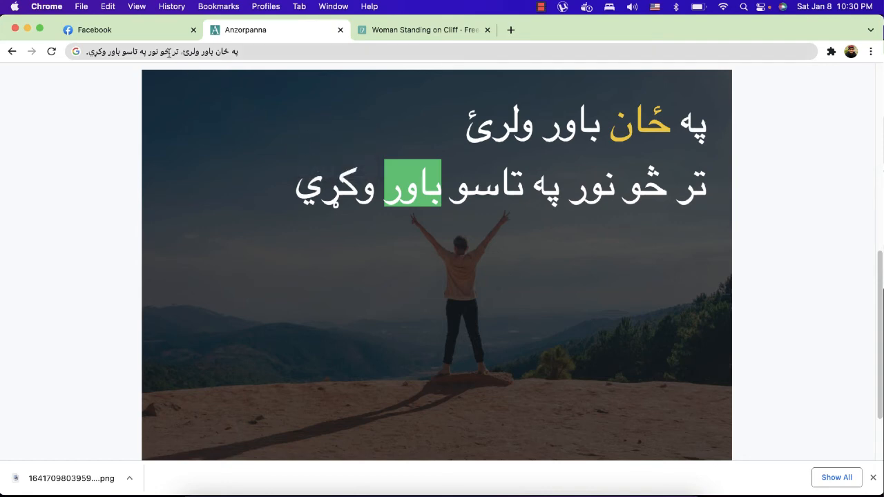
Switch to Facebook, close the open photo and start a new Facebook post on the Ketabton page
left_click(151, 32)
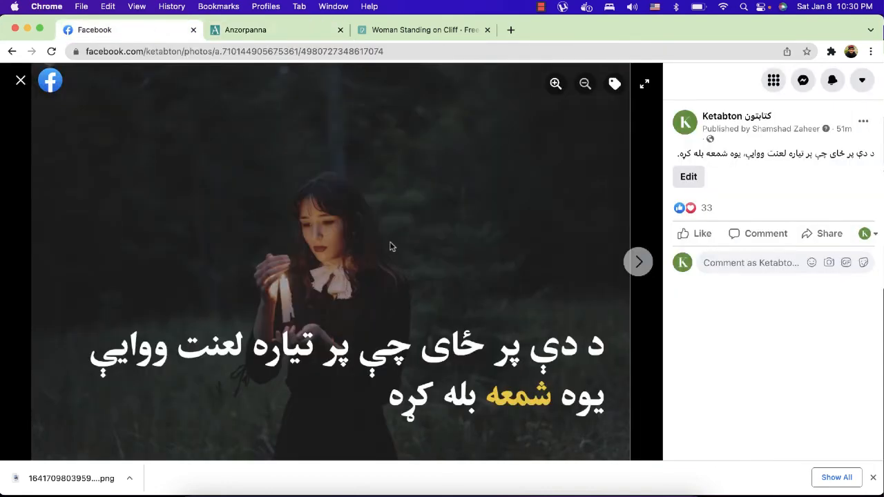
left_click(22, 80)
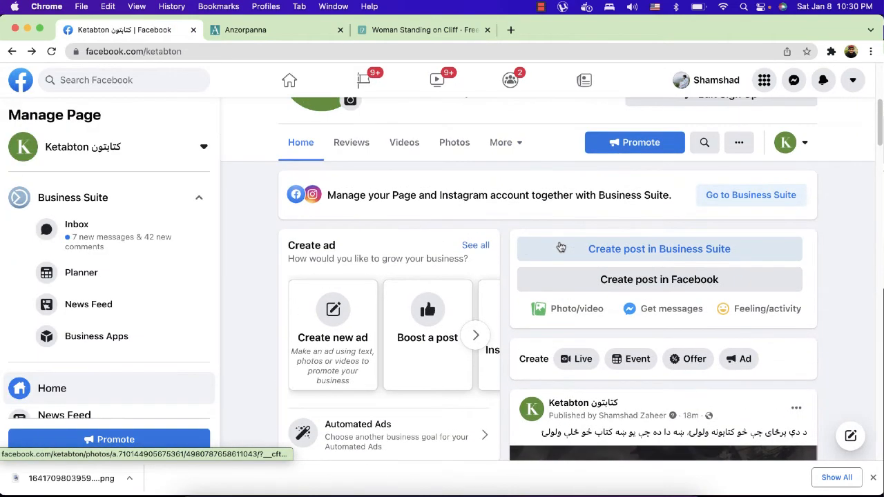
left_click(585, 284)
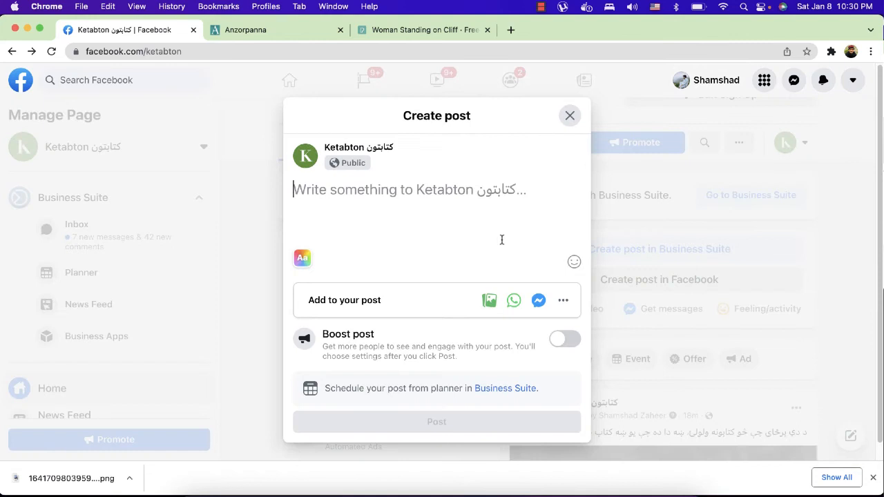
Paste the copied picture into the new Ketabton page post and check its preview
right_click(468, 209)
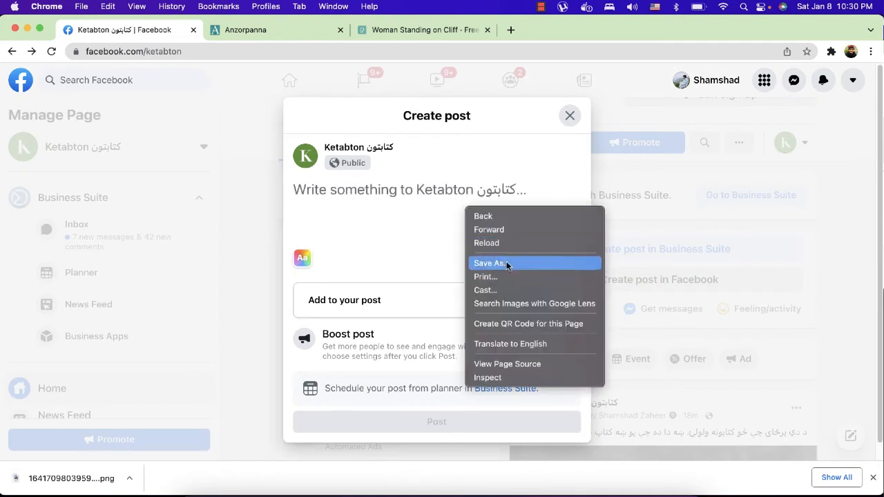
left_click(415, 191)
right_click(403, 187)
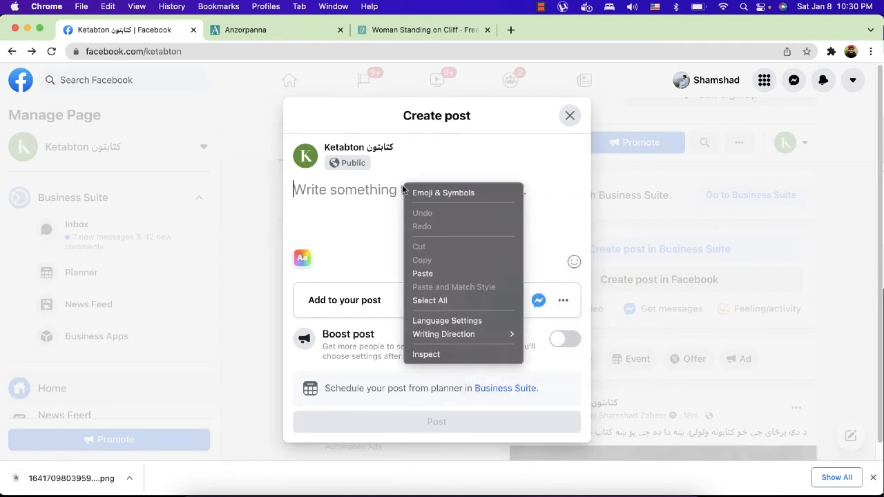
left_click(424, 275)
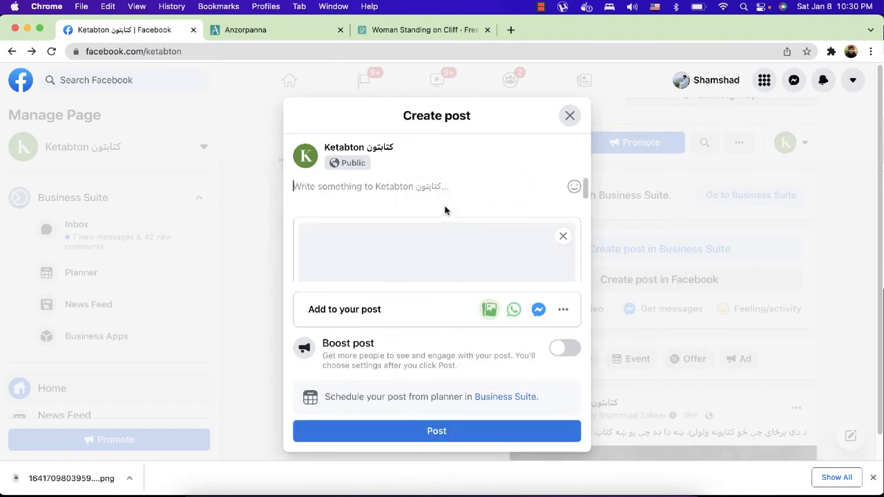
scroll(446, 206, "down", 2)
scroll(450, 202, "up", 1)
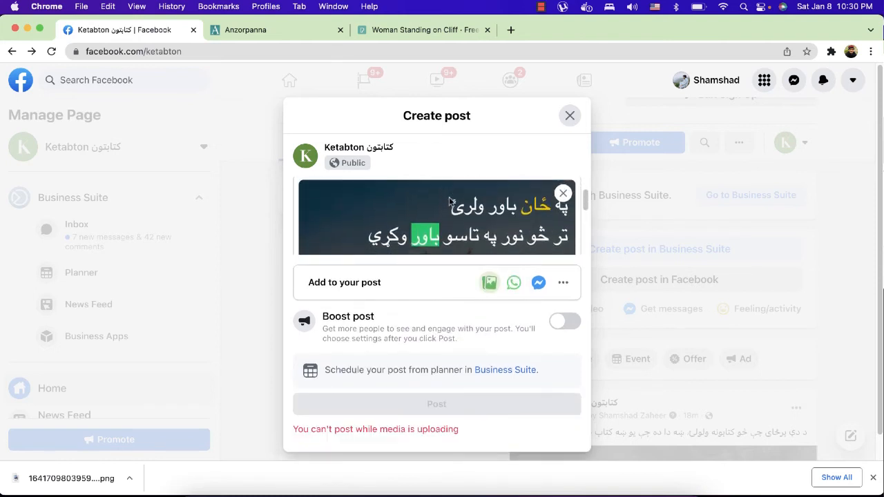
scroll(449, 202, "down", 1)
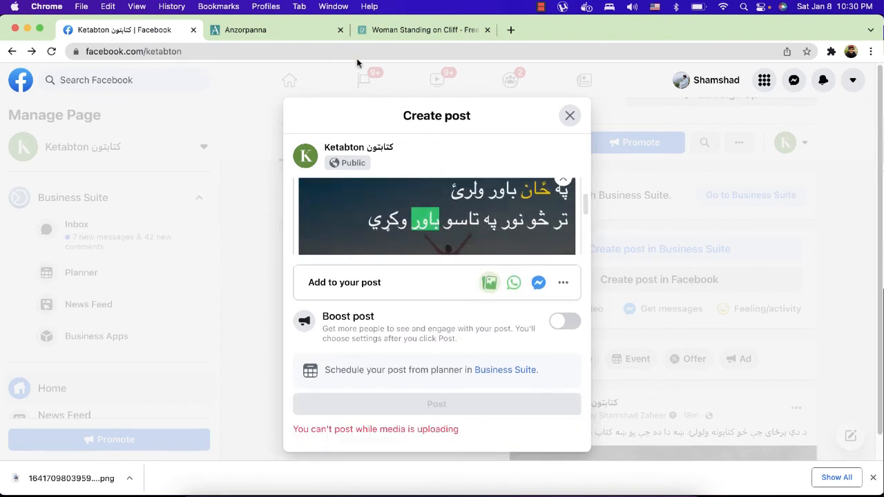
Copy the whole quote text from the Anzorpanna editor and paste it as the caption of the Facebook post
left_click(305, 32)
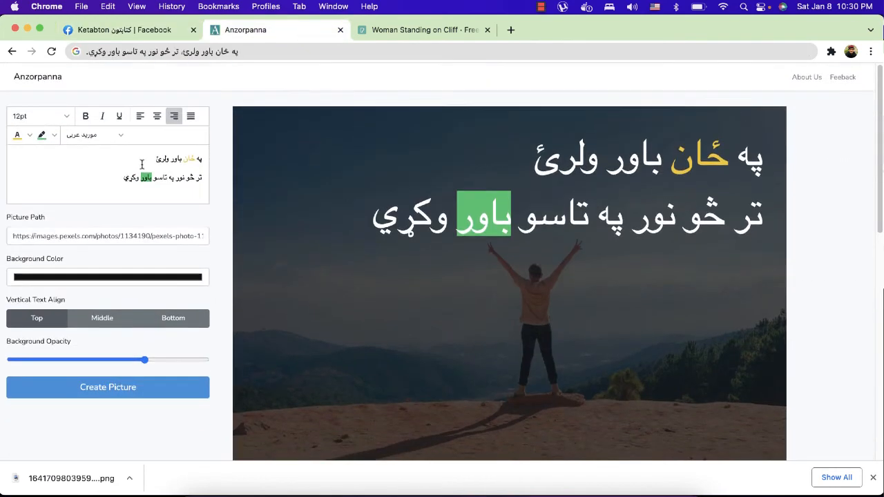
triple_click(144, 171)
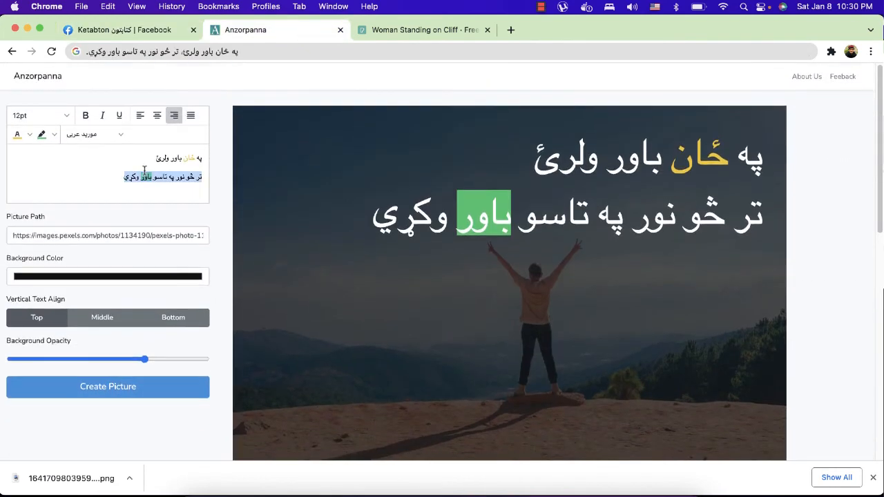
key("super+a")
left_click(72, 29)
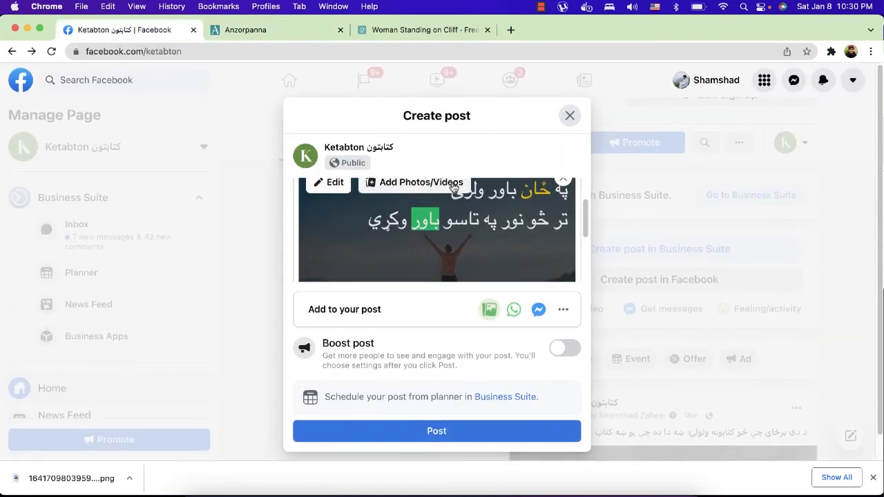
scroll(452, 192, "up", 2)
left_click(464, 188)
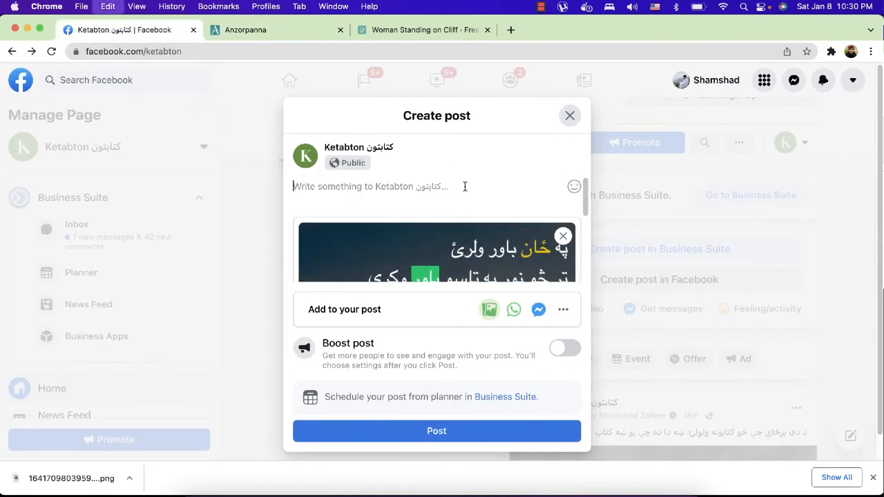
key("super+v")
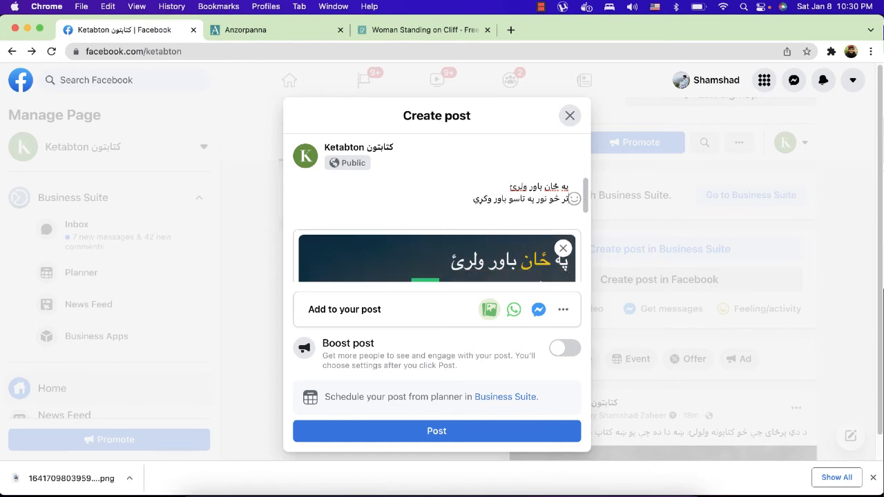
Join the caption's two lines into one with a comma between the phrases and end it with a period
key("BackSpace")
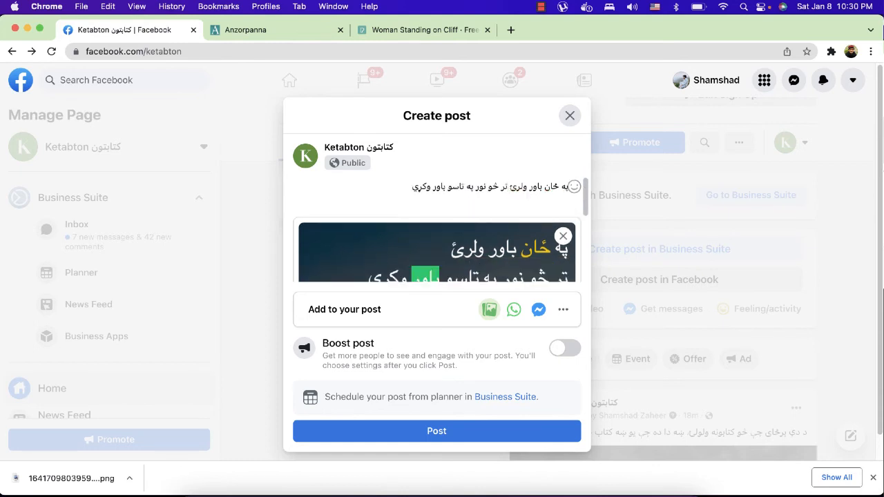
key("BackSpace")
type("<")
key("BackSpace")
type(".")
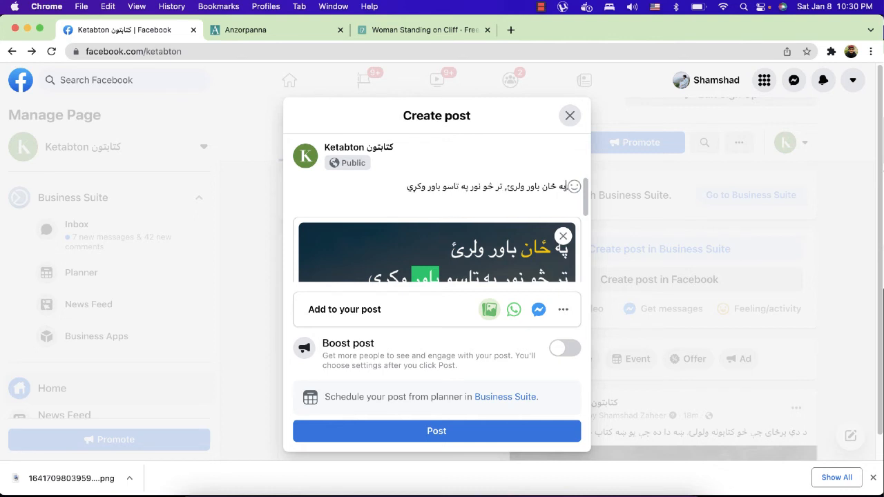
key("BackSpace")
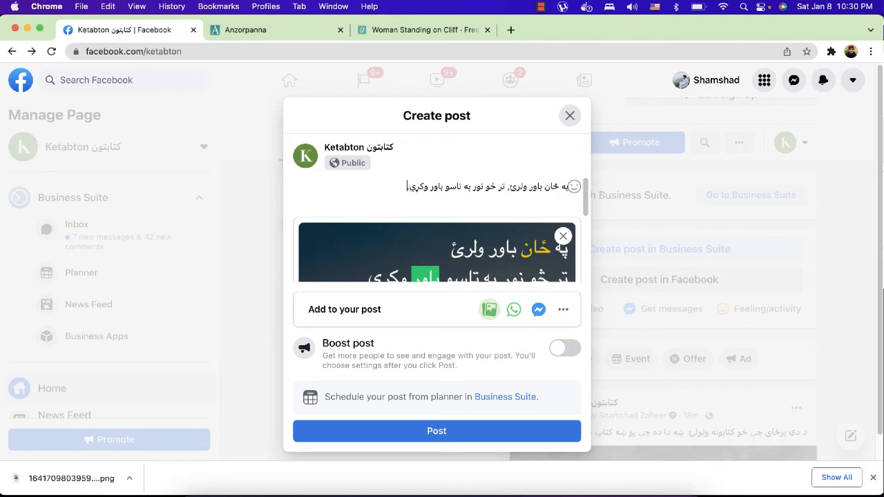
type(".")
Publish the post and open its picture from the page's feed in the photo viewer
left_click(479, 435)
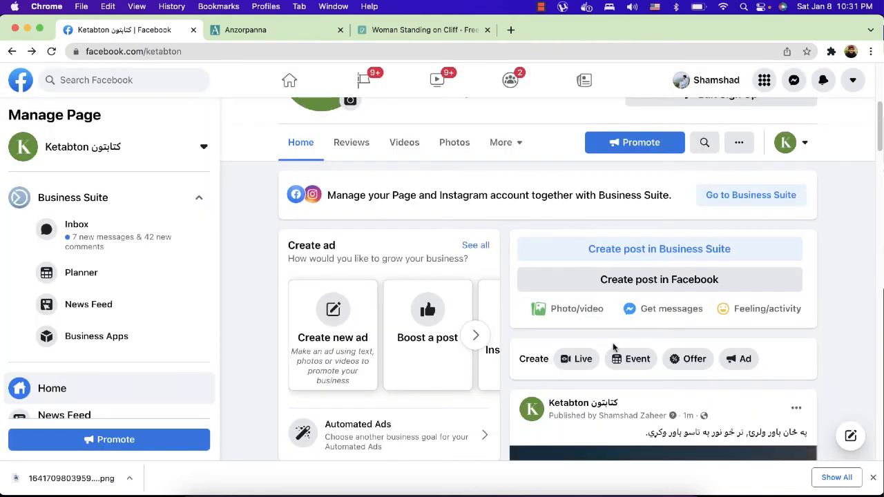
scroll(611, 341, "down", 3)
left_click(620, 343)
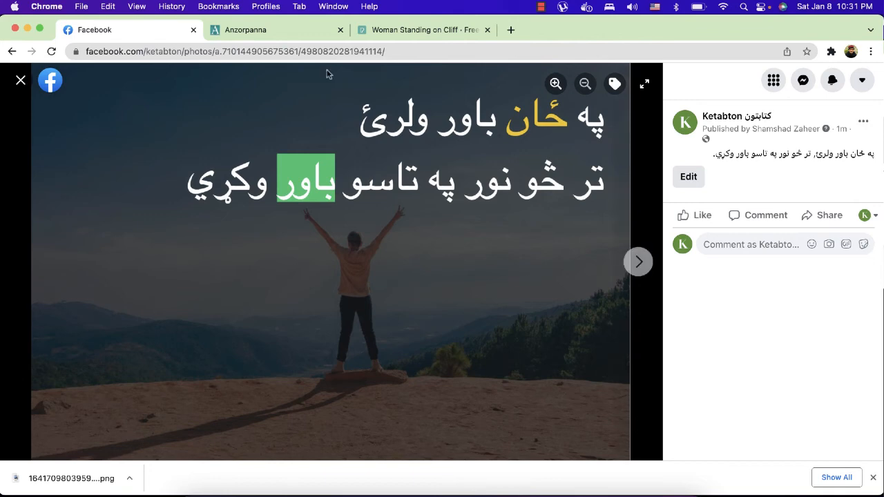
Switch to Anzorpanna and look through the available fonts, keeping the current one
left_click(297, 30)
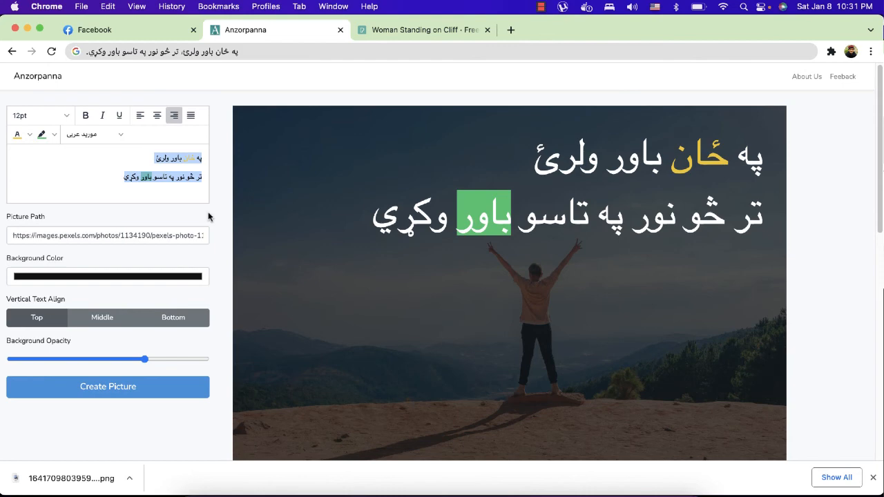
left_click(118, 138)
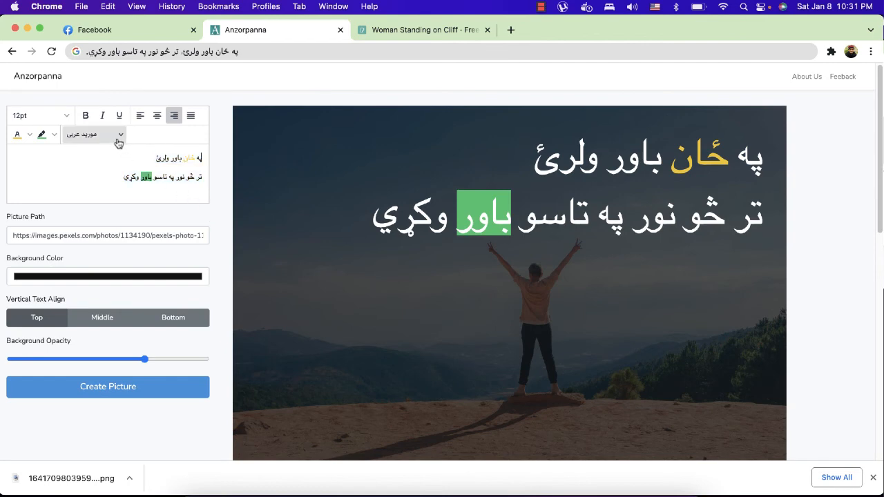
scroll(112, 247, "down", 8)
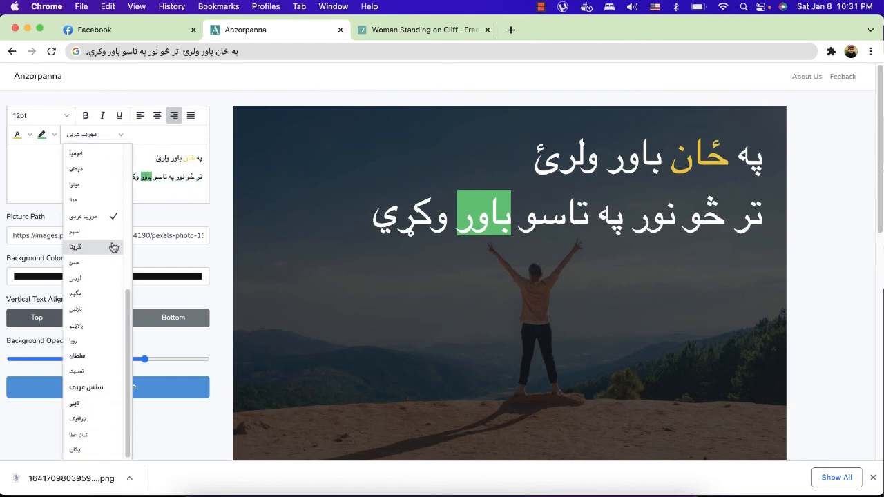
left_click(211, 217)
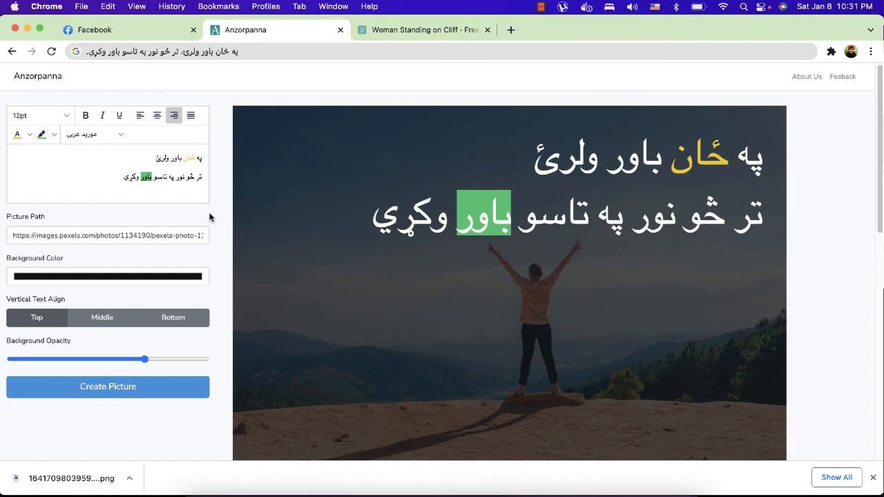
Remove the background picture by clearing its path and set the background color to a very dark navy blue
left_click(176, 235)
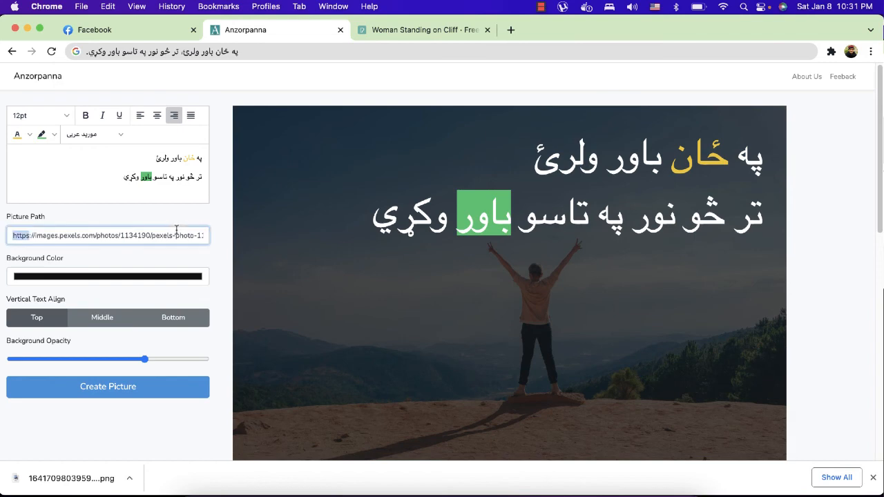
key("super+a")
key("BackSpace")
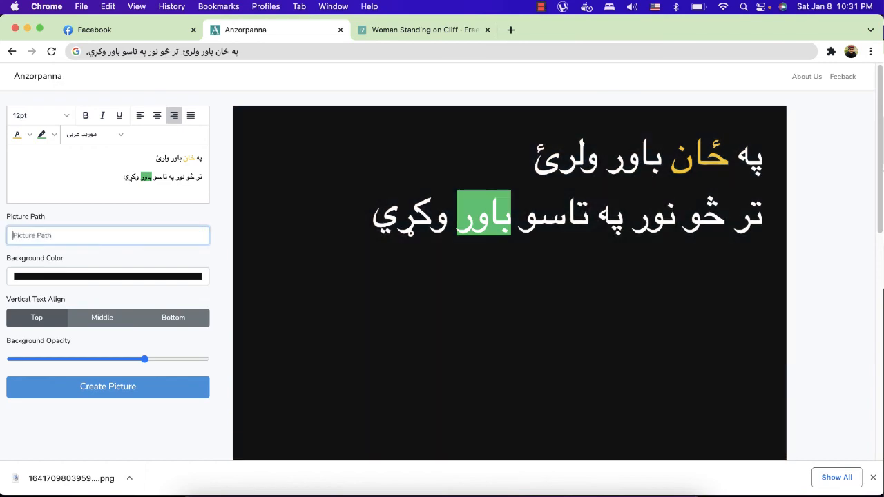
left_click(165, 277)
left_click(103, 313)
left_click_drag(102, 313, 79, 365)
left_click(200, 255)
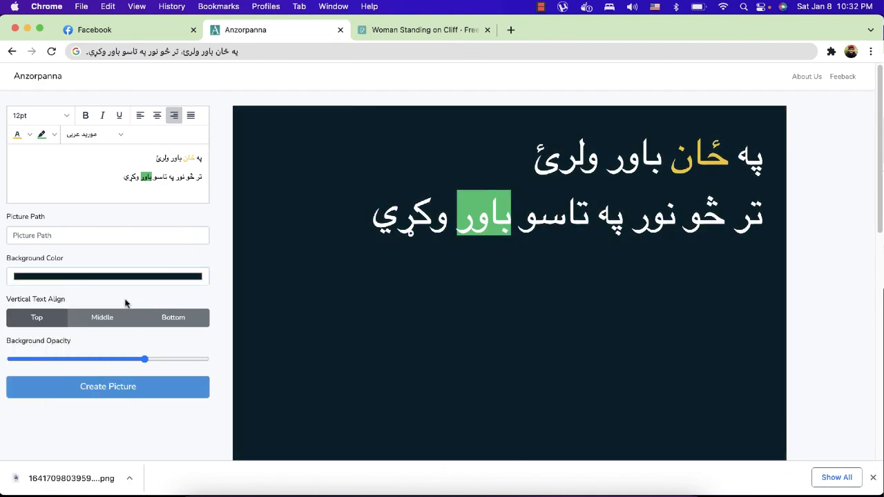
Set the vertical text alignment to Middle, create the picture and review the result
left_click(110, 316)
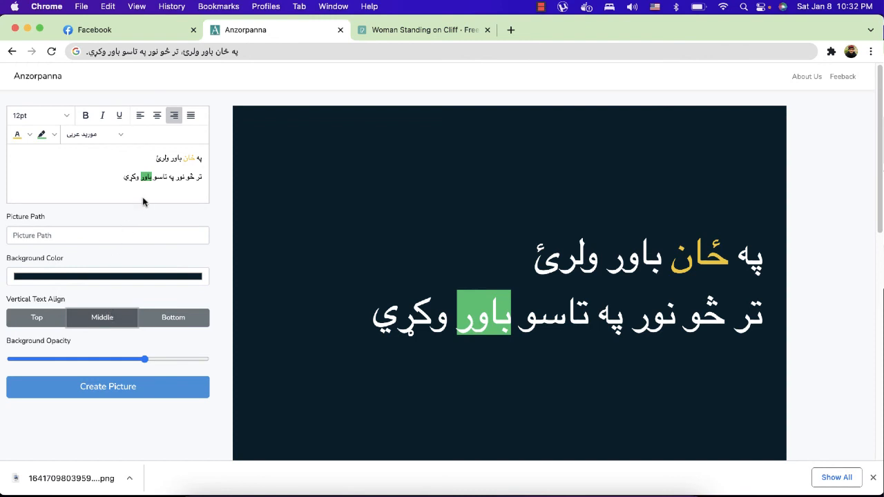
left_click(132, 393)
scroll(193, 344, "down", 8)
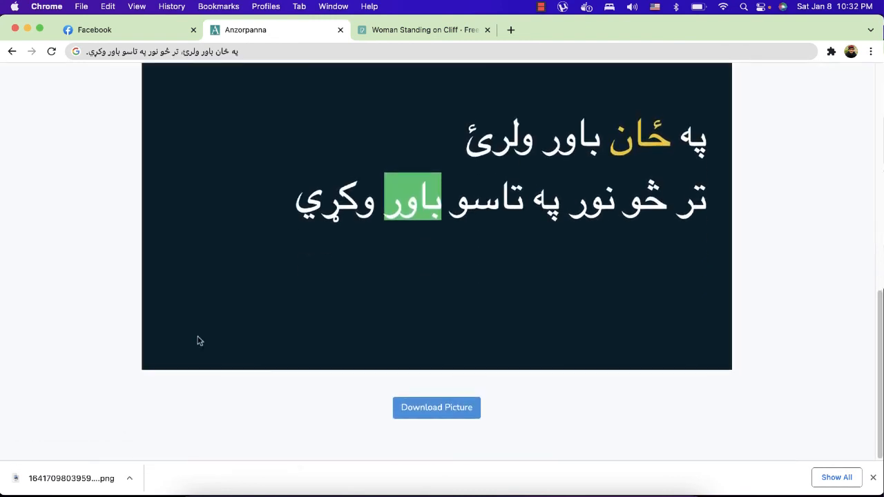
scroll(419, 204, "up", 1)
scroll(400, 339, "down", 2)
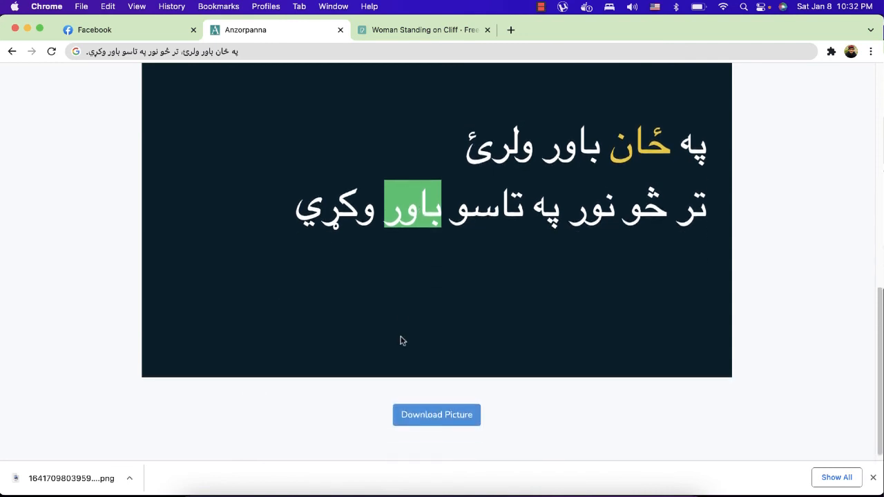
scroll(430, 270, "up", 1)
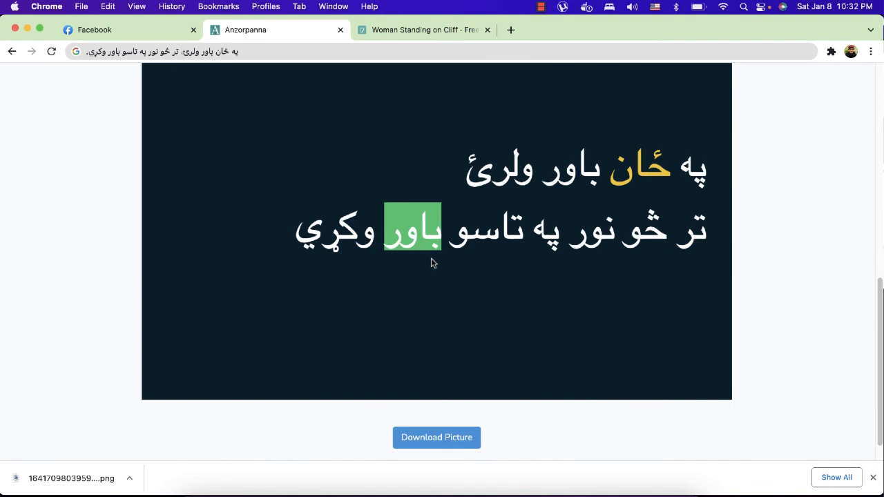
scroll(431, 263, "up", 10)
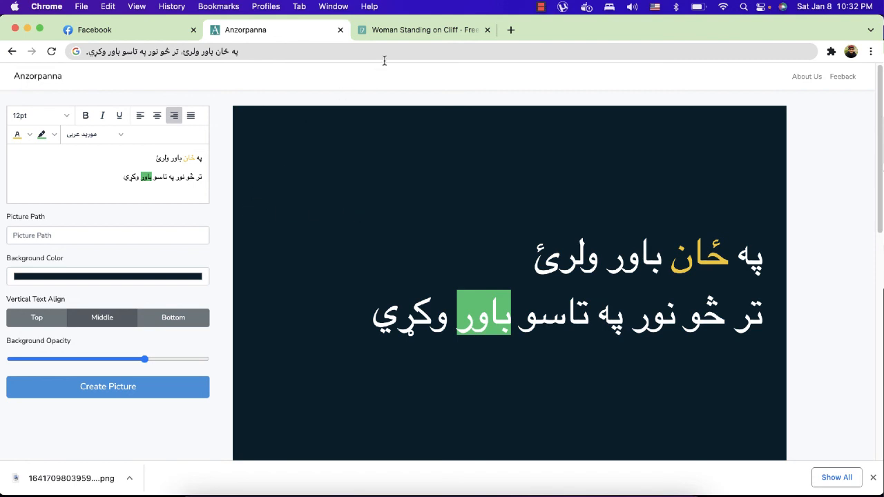
left_click(391, 31)
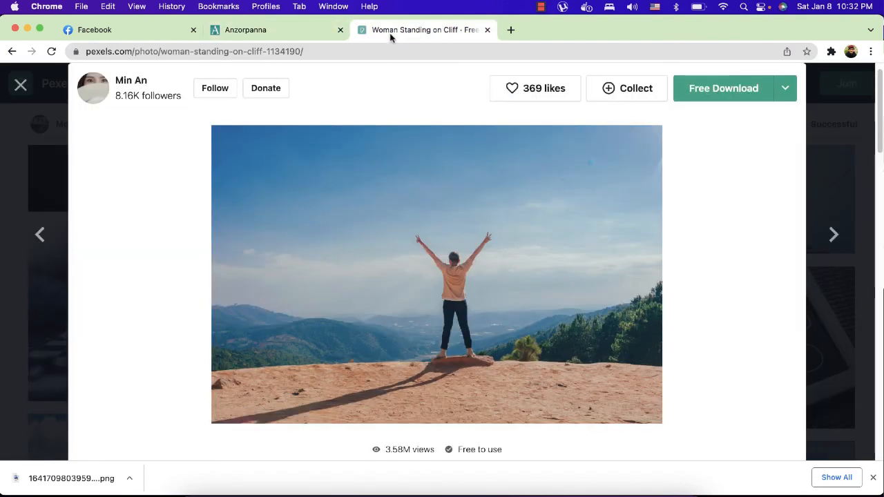
left_click(296, 29)
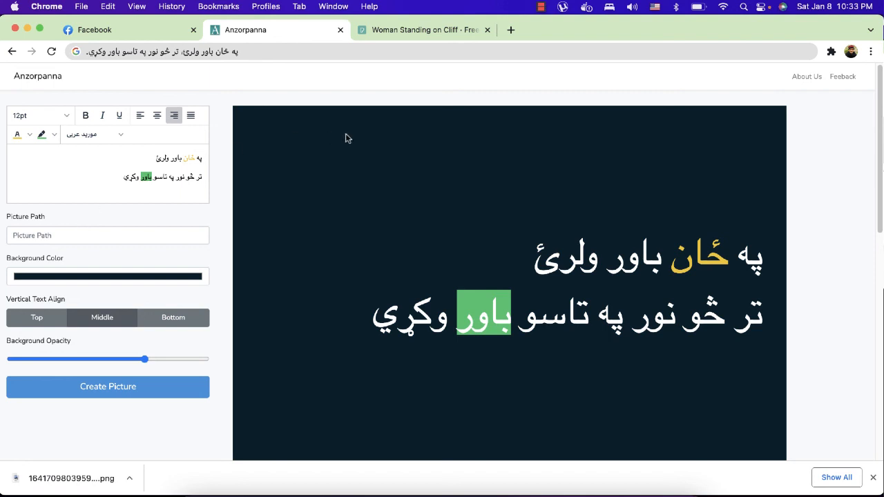
left_click(543, 6)
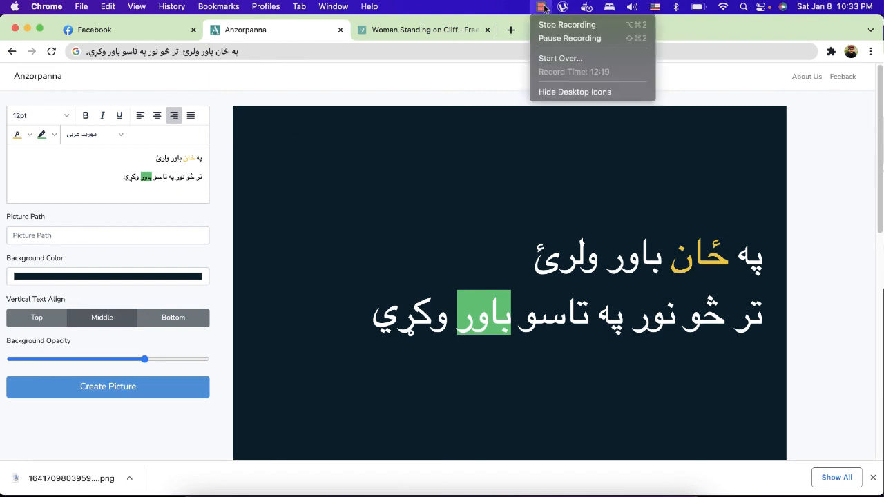